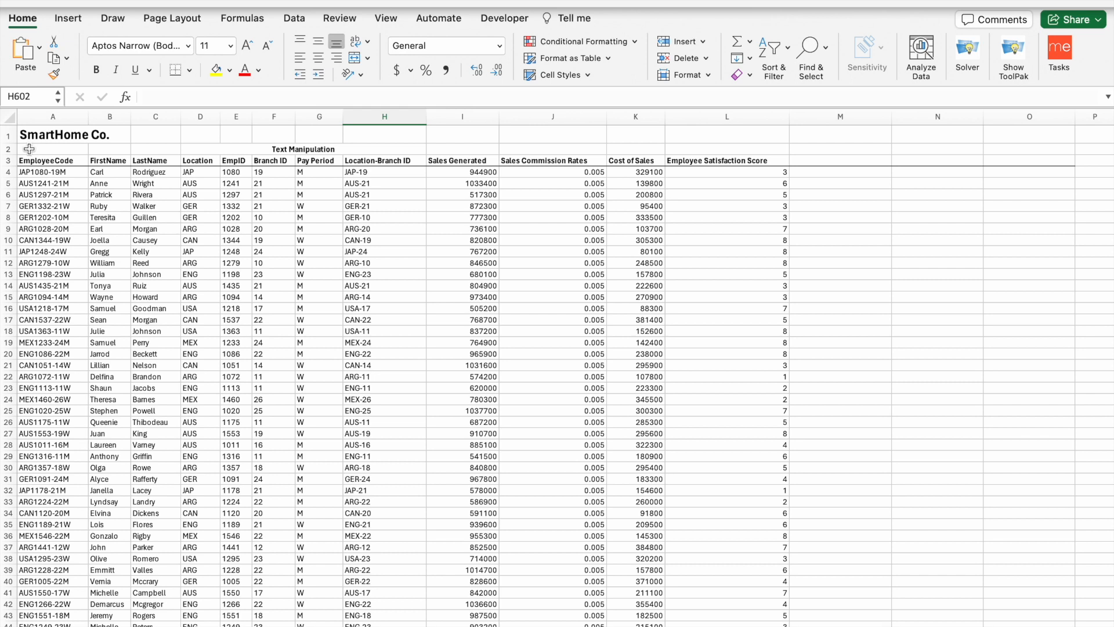
- Examine employee code JAP1080-19M, marking its JAP prefix, 1080 ID and branch number
{"action": "left_click_drag", "start_coordinate": [27, 149], "coordinate": [77, 149]}
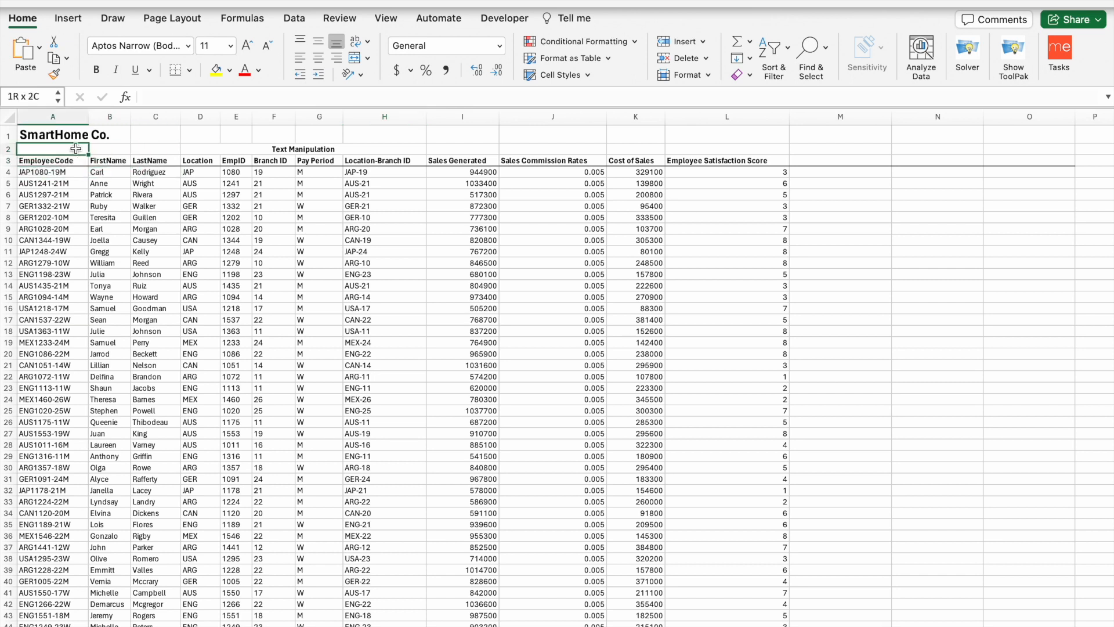
{"action": "left_click", "coordinate": [83, 135]}
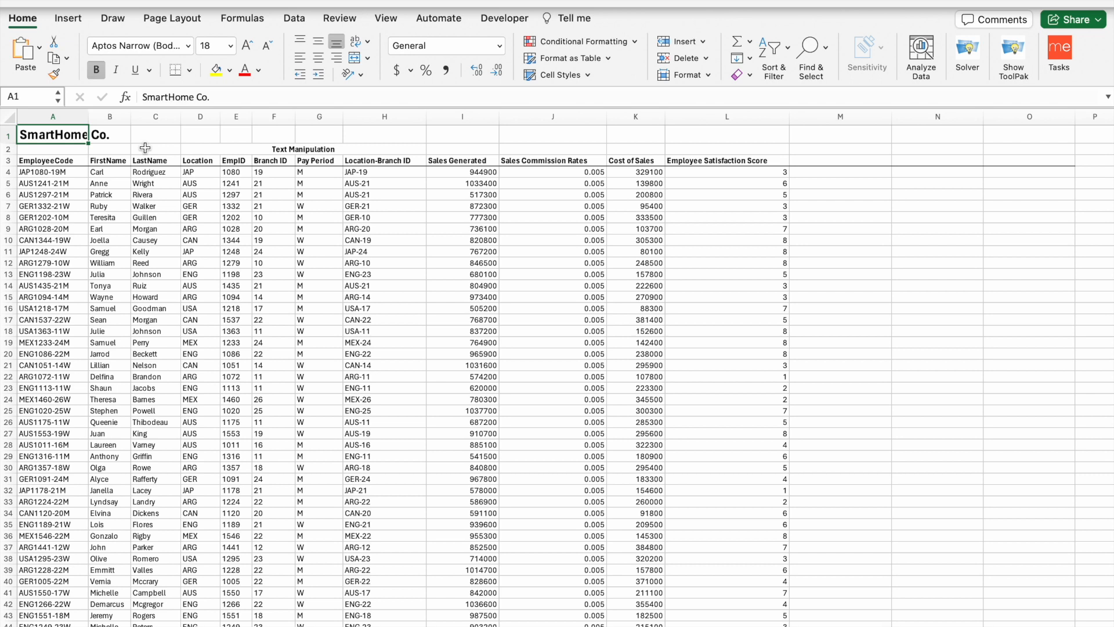
{"action": "left_click", "coordinate": [74, 173]}
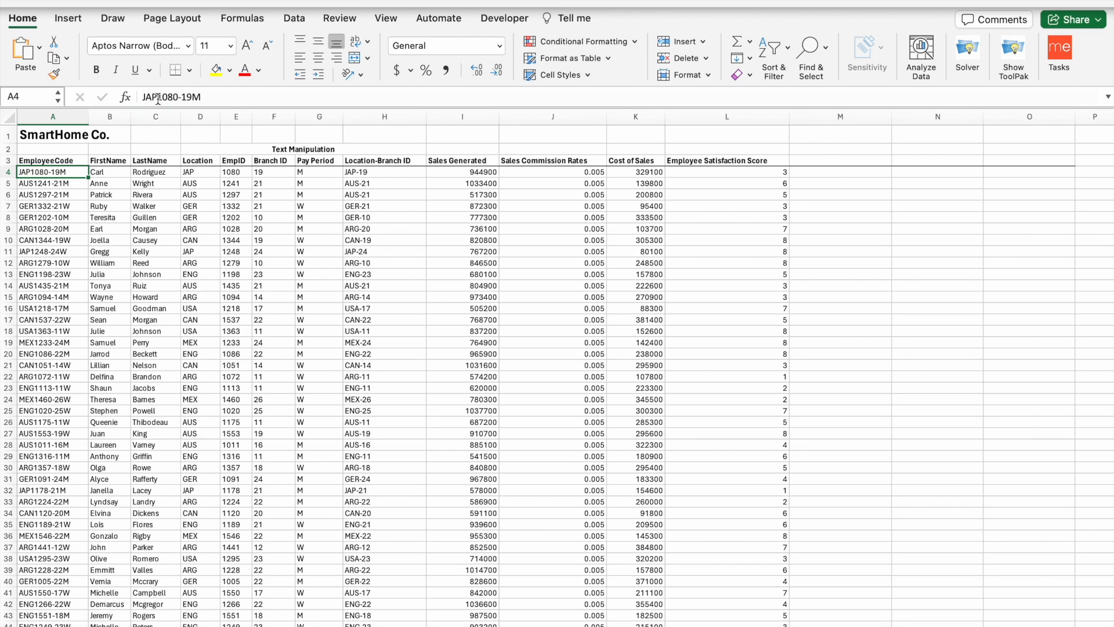
{"action": "left_click_drag", "start_coordinate": [157, 97], "coordinate": [145, 98]}
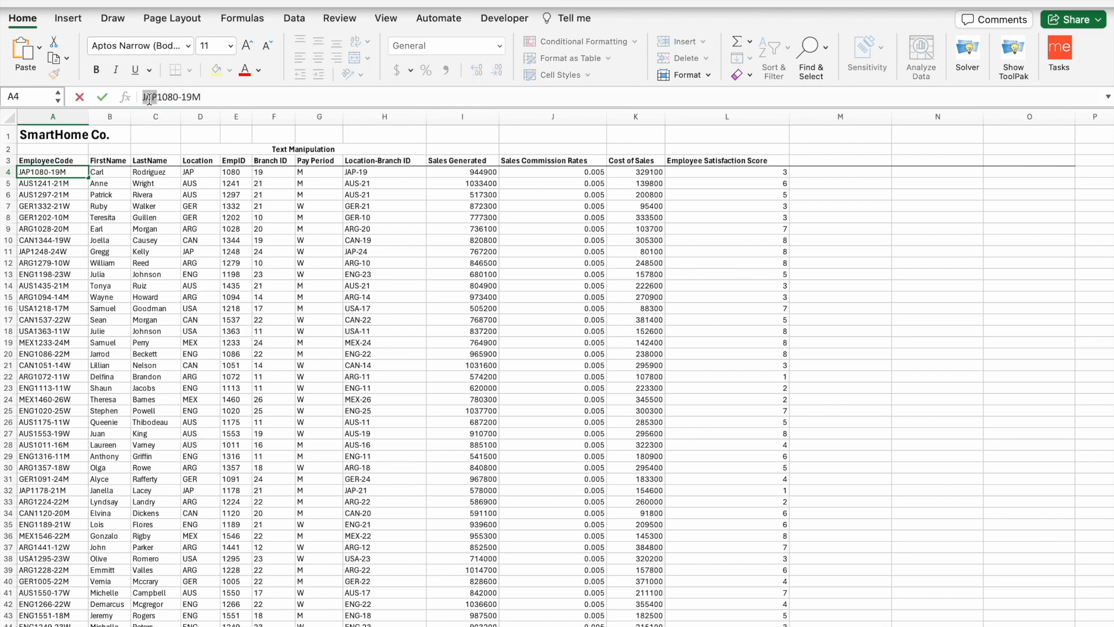
{"action": "left_click_drag", "start_coordinate": [157, 97], "coordinate": [178, 98]}
{"action": "left_click_drag", "start_coordinate": [183, 97], "coordinate": [195, 99]}
- Review D4's Location formula and the EmpID, Branch ID, Pay Period and Location-Branch ID headings
{"action": "left_click", "coordinate": [187, 173]}
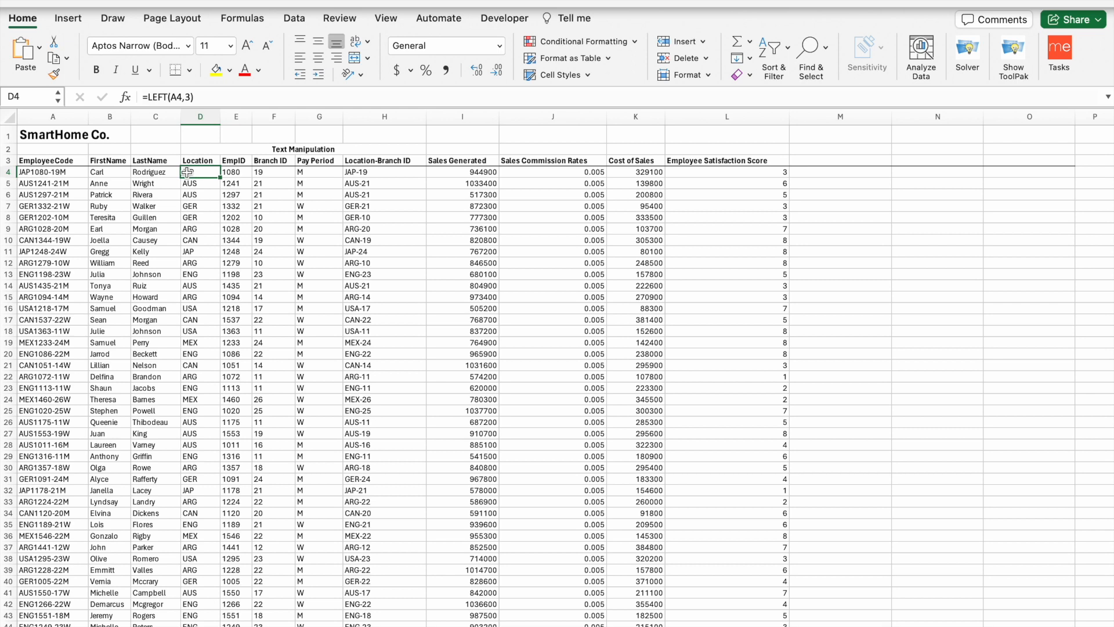
{"action": "left_click", "coordinate": [233, 160]}
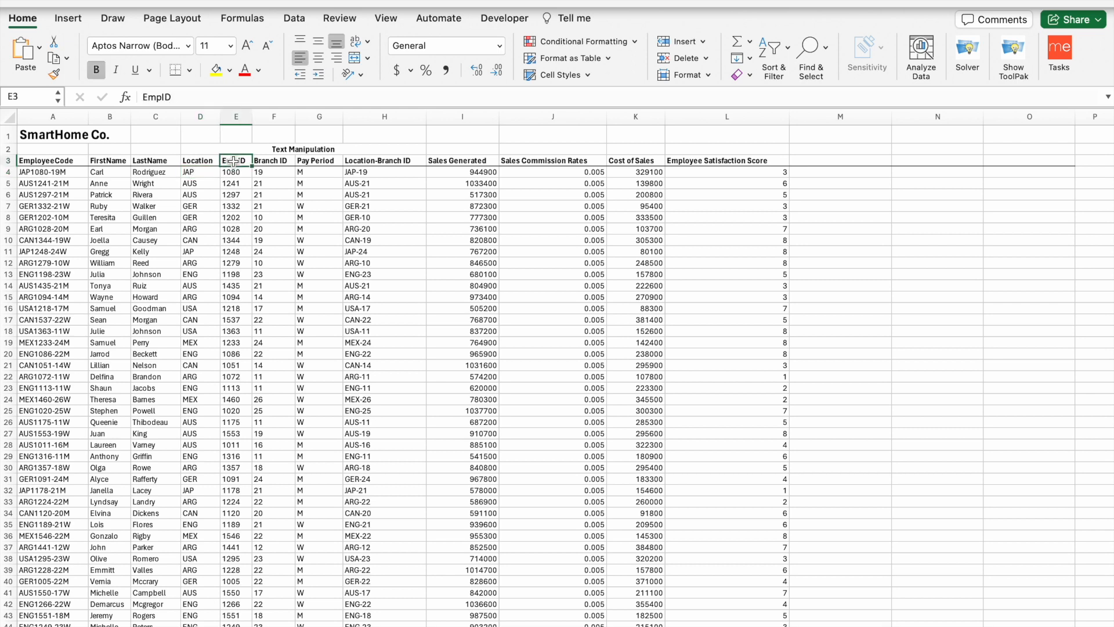
{"action": "left_click", "coordinate": [276, 163]}
{"action": "left_click", "coordinate": [313, 164]}
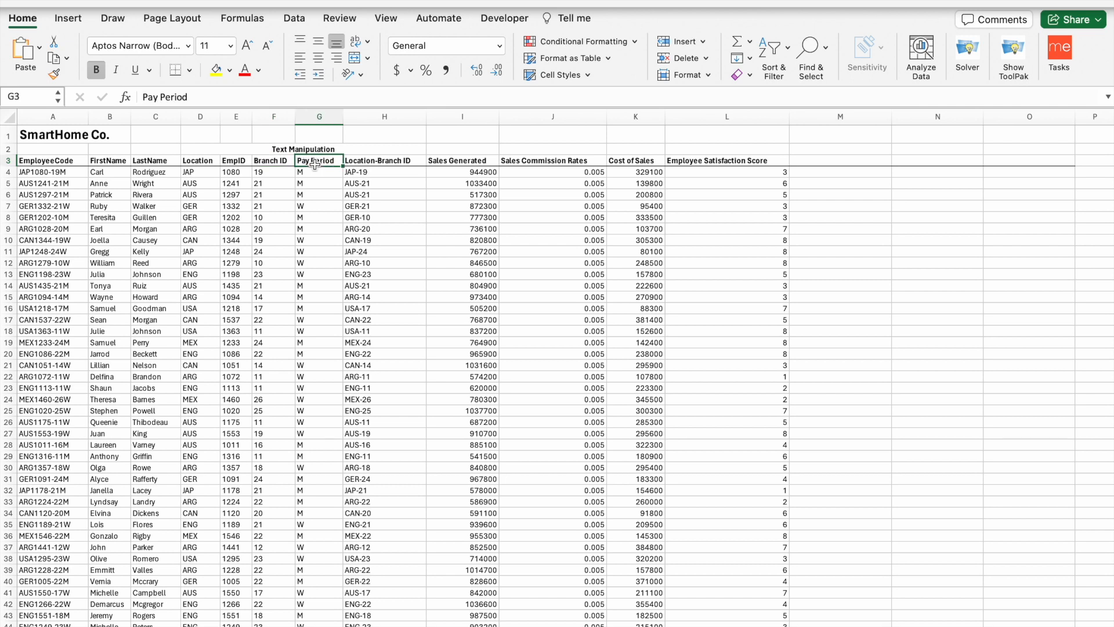
{"action": "left_click", "coordinate": [366, 162]}
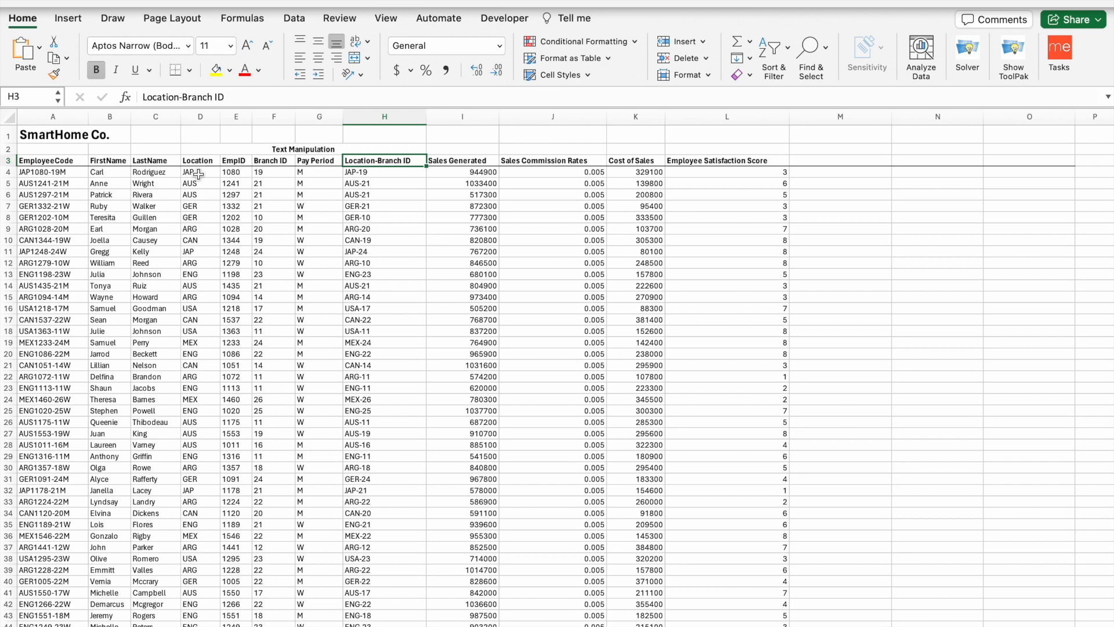
{"action": "left_click", "coordinate": [91, 171]}
{"action": "left_click", "coordinate": [134, 173]}
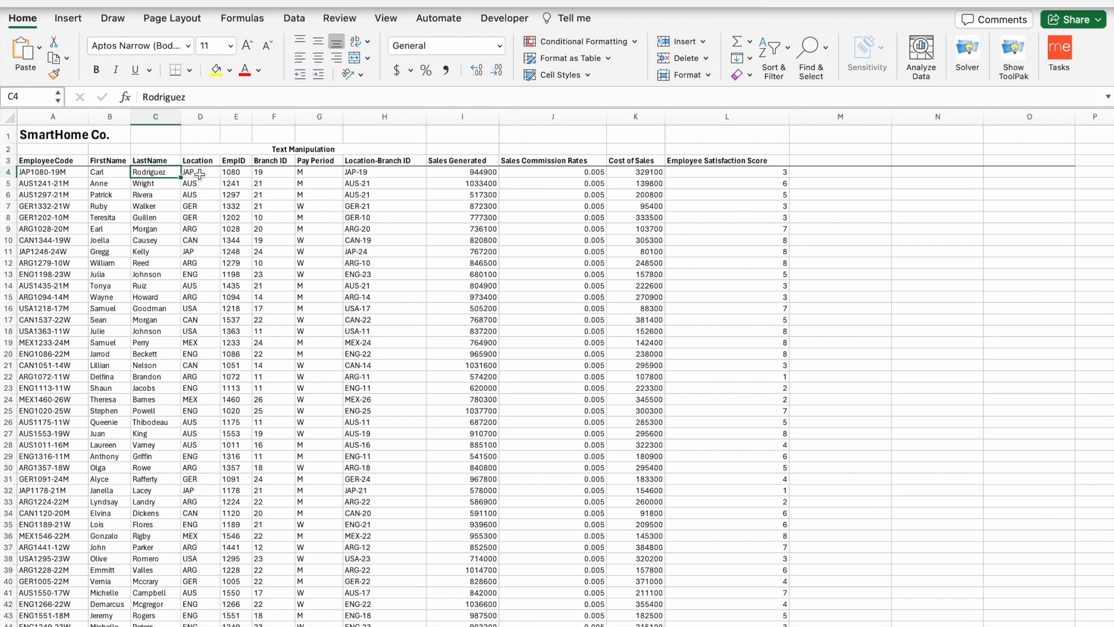
{"action": "left_click", "coordinate": [200, 174]}
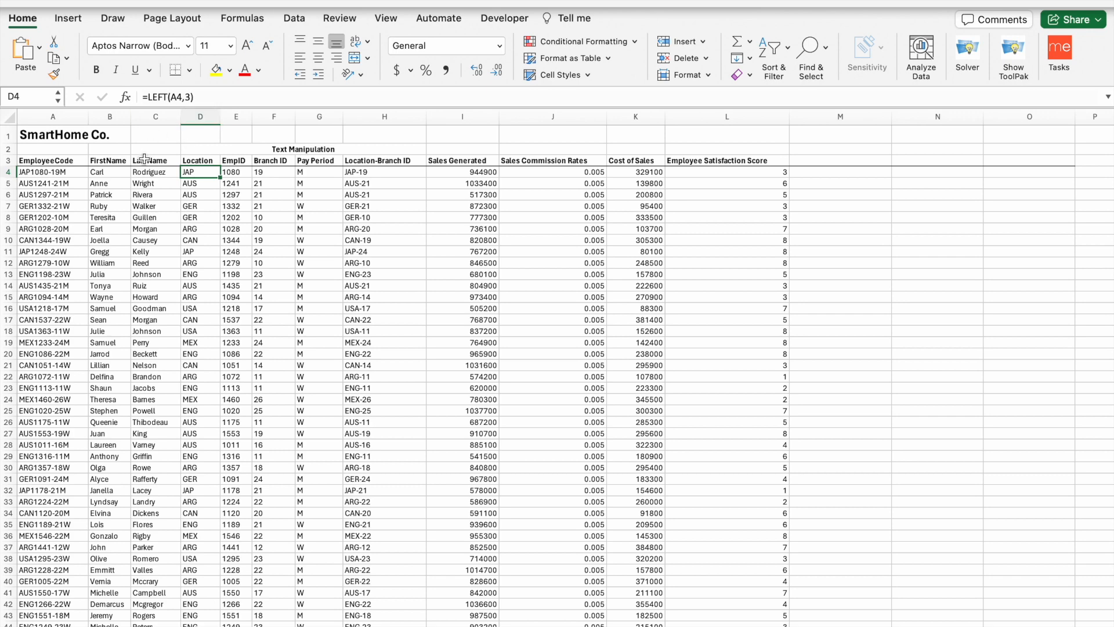
- Re-enter D4's formula as =LEFT(A4,3) to extract the JAP prefix
{"action": "left_click", "coordinate": [208, 97]}
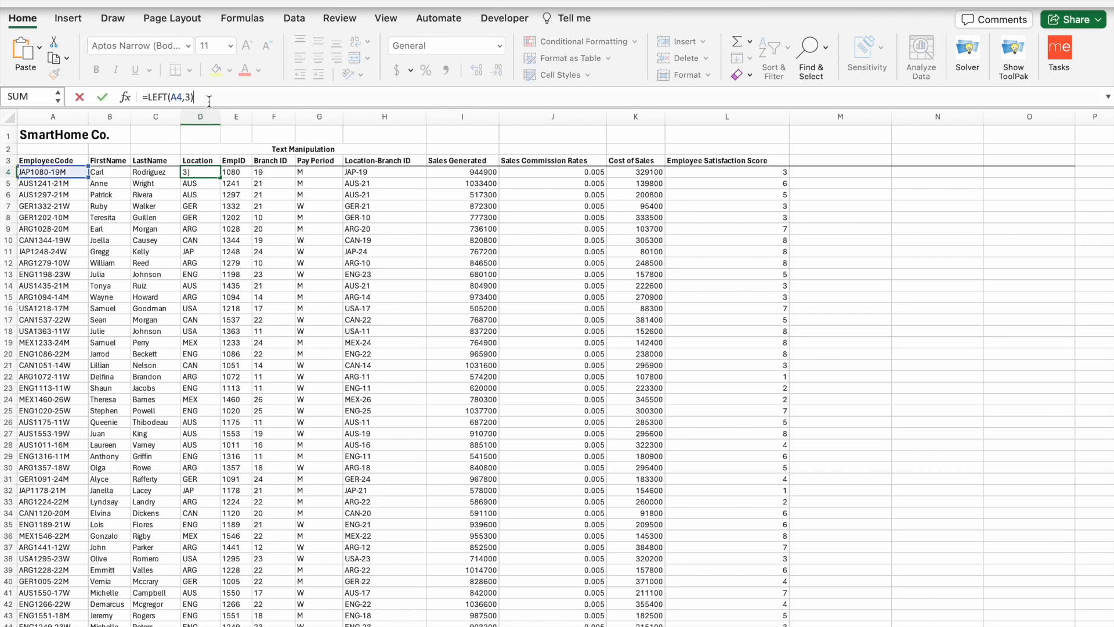
{"action": "key", "text": "BackSpace"}
{"action": "key", "text": "BackSpace"}
{"action": "key", "text": "BackSpace"}
{"action": "key", "text": "BackSpace"}
{"action": "key", "text": "BackSpace"}
{"action": "key", "text": "BackSpace"}
{"action": "key", "text": "BackSpace"}
{"action": "key", "text": "BackSpace"}
{"action": "key", "text": "BackSpace"}
{"action": "key", "text": "BackSpace"}
{"action": "key", "text": "BackSpace"}
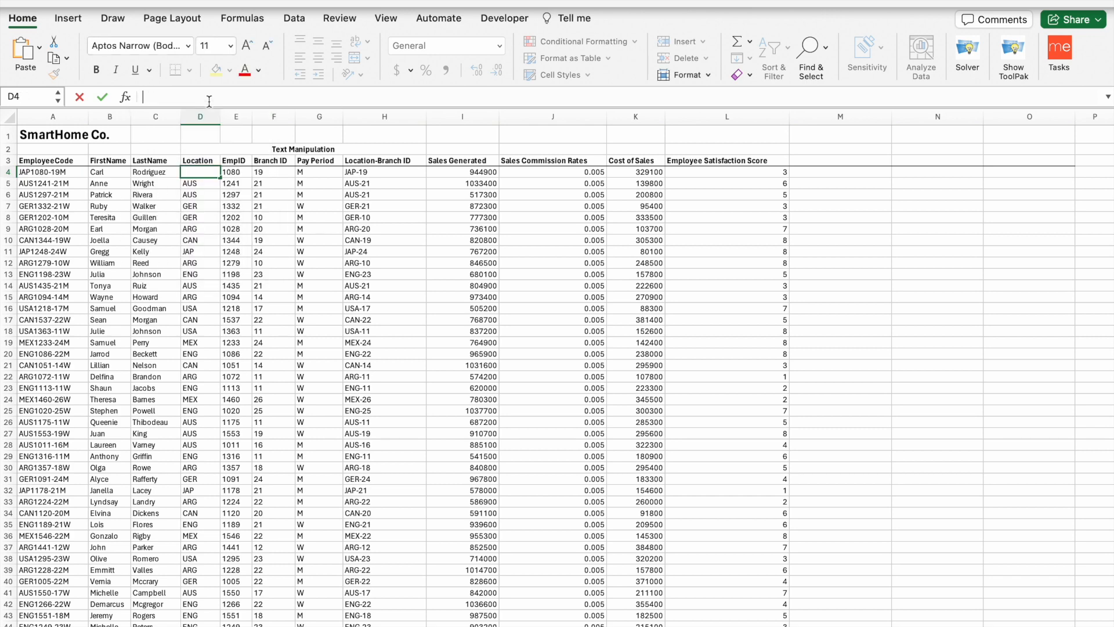
{"action": "type", "text": "="}
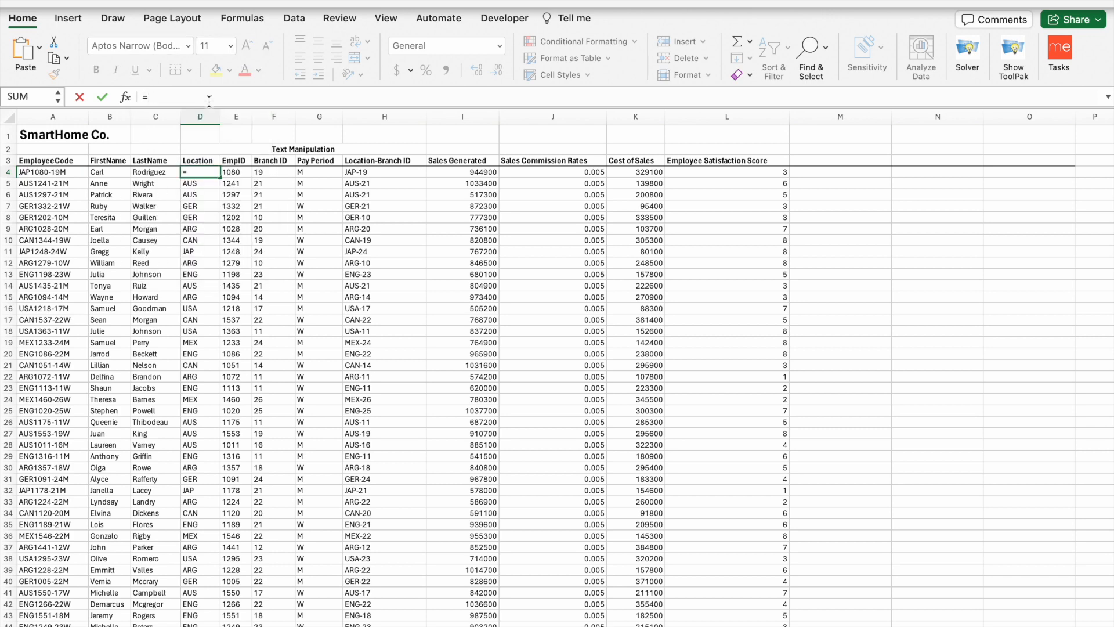
{"action": "type", "text": "Lef"}
{"action": "key", "text": "BackSpace"}
{"action": "key", "text": "BackSpace"}
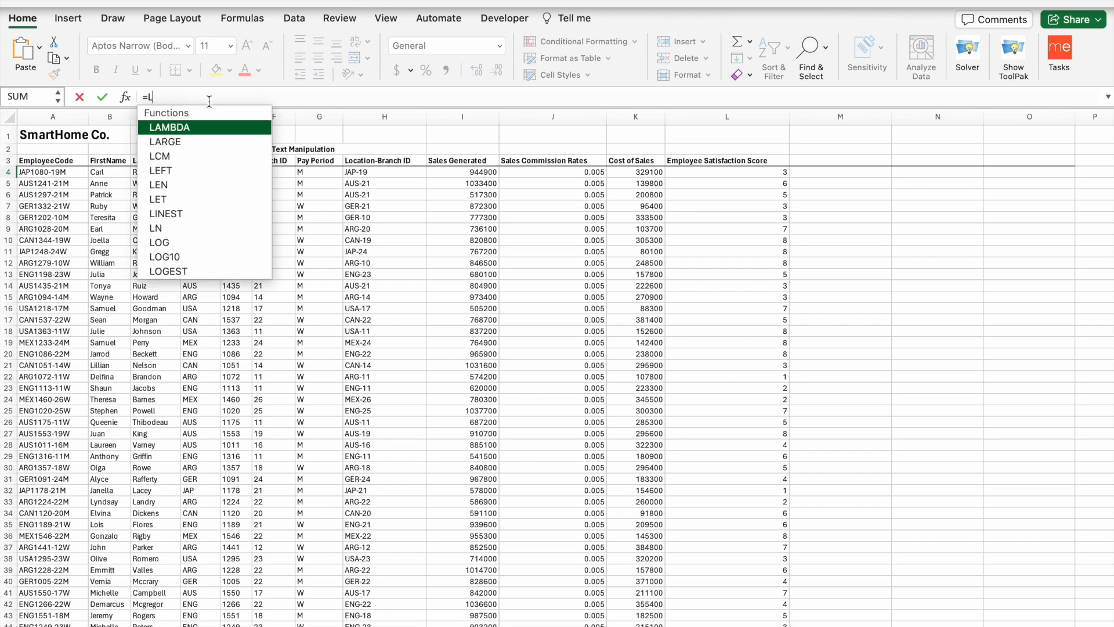
{"action": "type", "text": "eft"}
{"action": "key", "text": "Tab"}
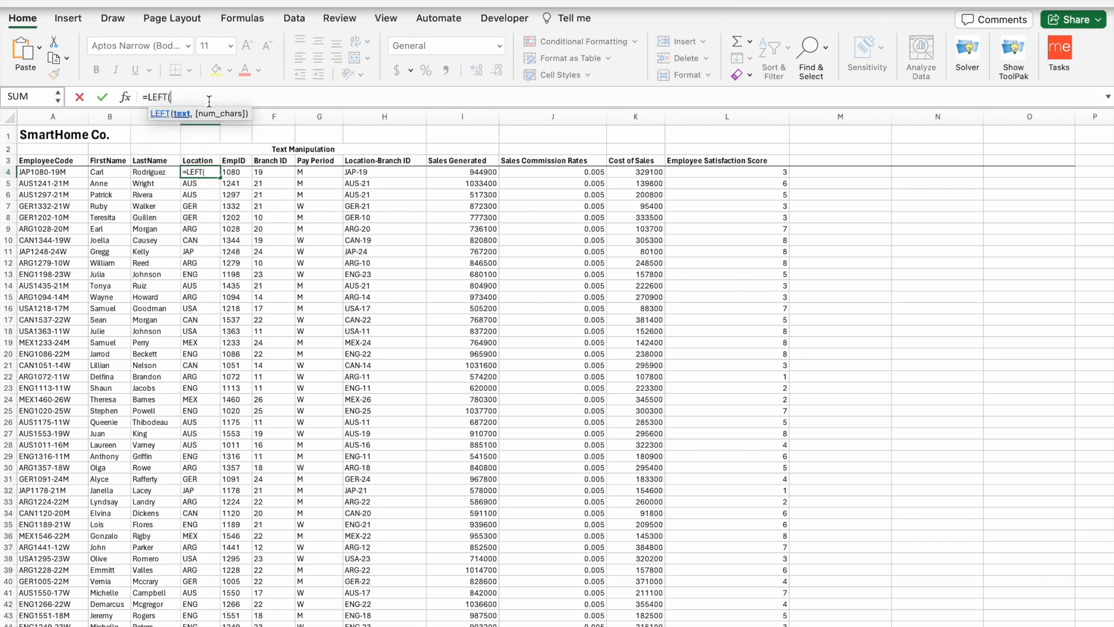
{"action": "left_click", "coordinate": [75, 177]}
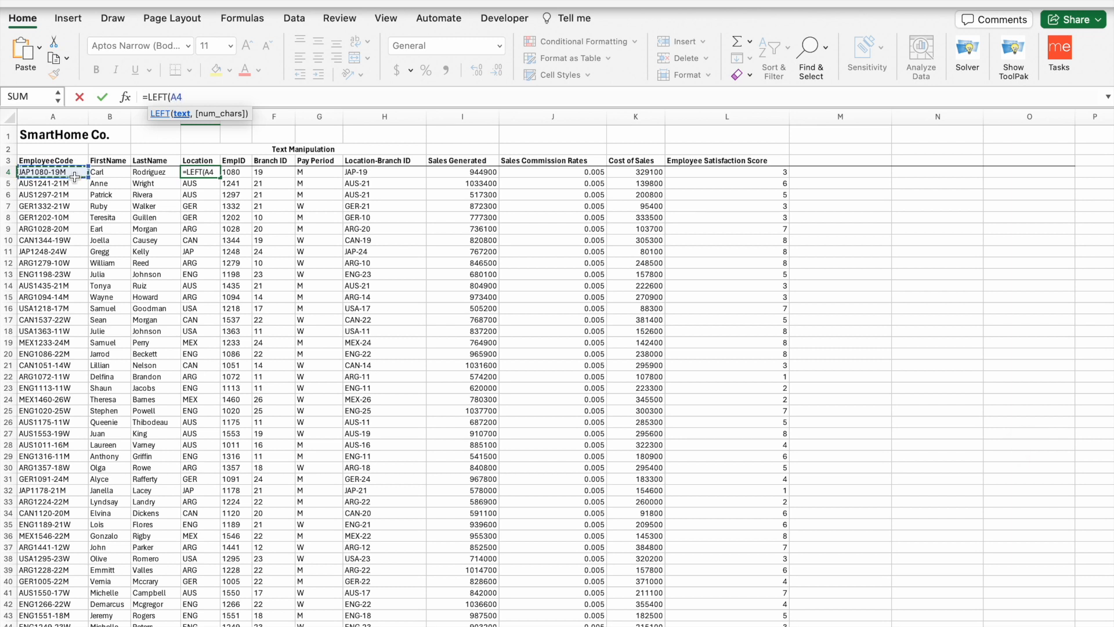
{"action": "type", "text": ","}
{"action": "type", "text": "3"}
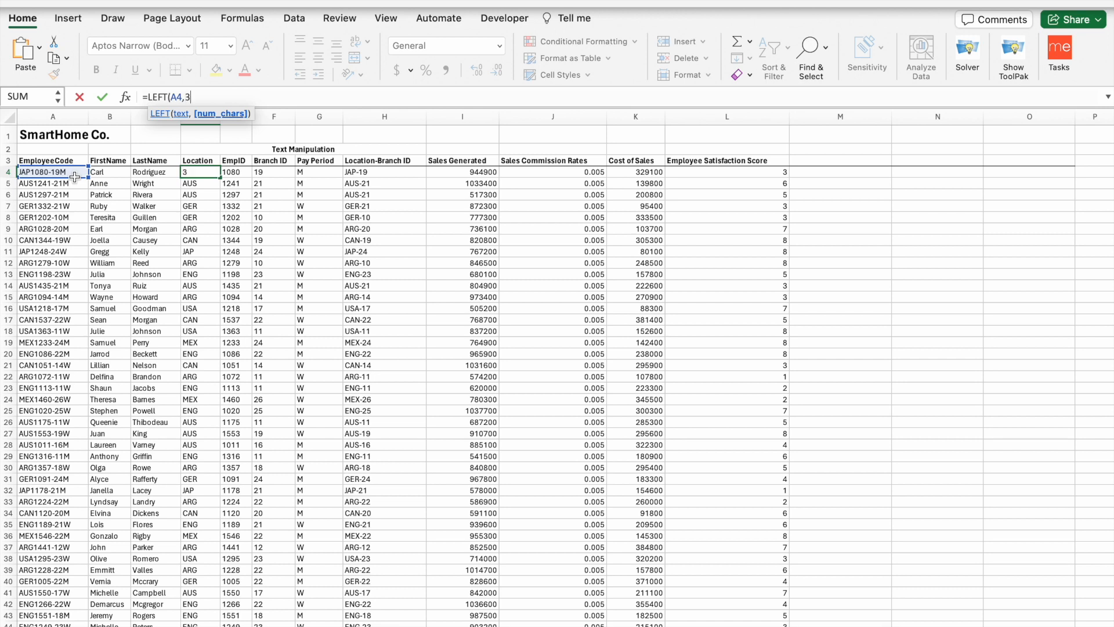
{"action": "type", "text": ")"}
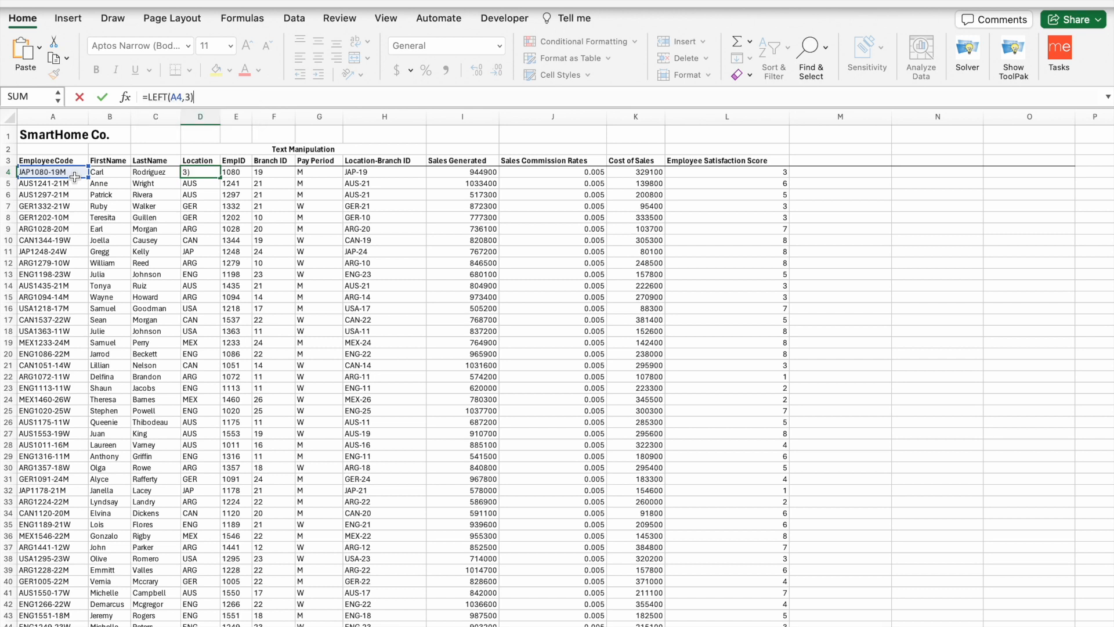
{"action": "key", "text": "Return"}
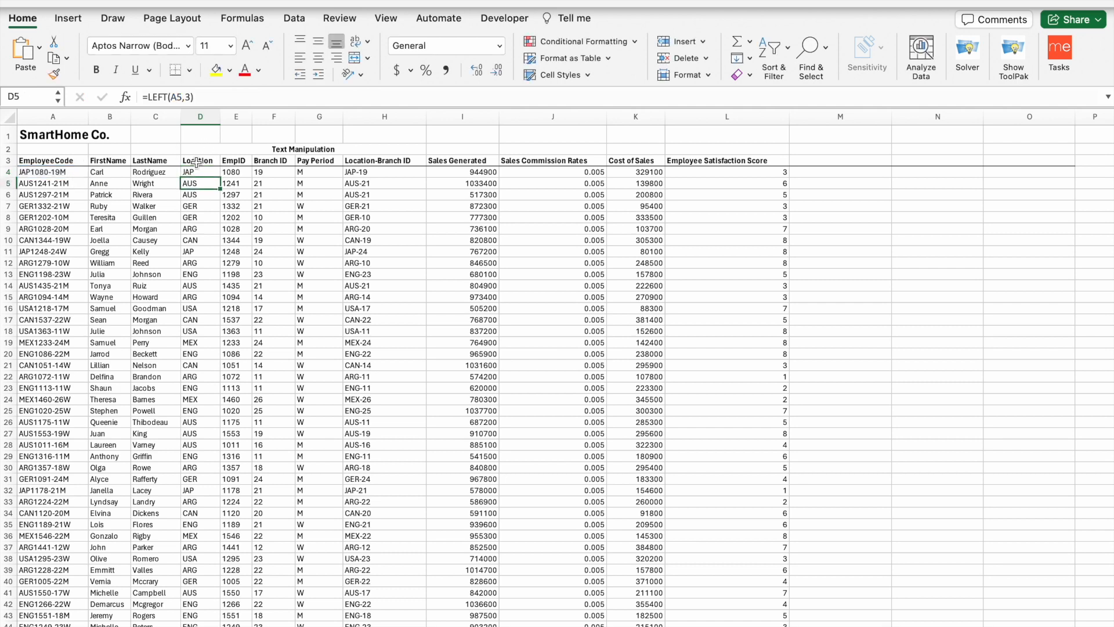
- Fill the LEFT formula from D4 down to D19
{"action": "left_click", "coordinate": [193, 172]}
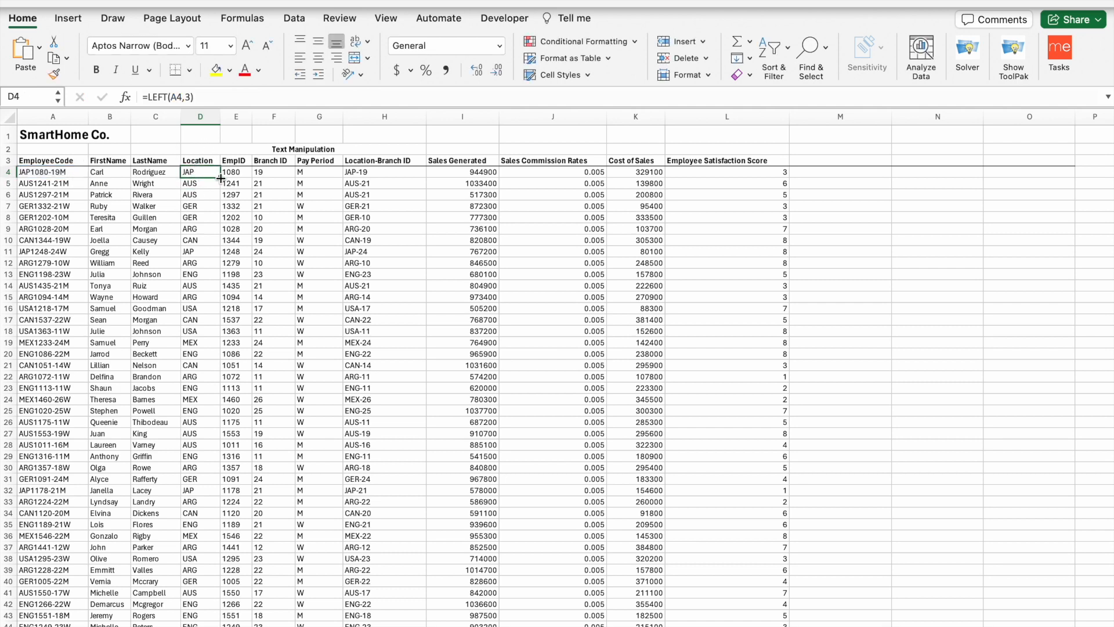
{"action": "left_click_drag", "start_coordinate": [221, 177], "coordinate": [220, 344]}
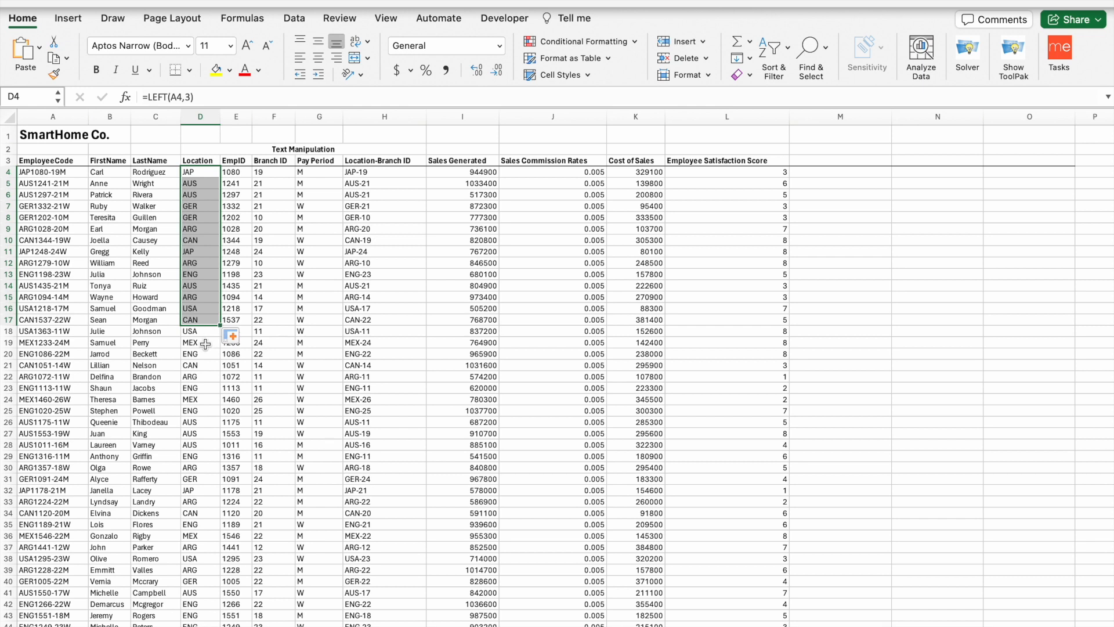
{"action": "left_click", "coordinate": [205, 344]}
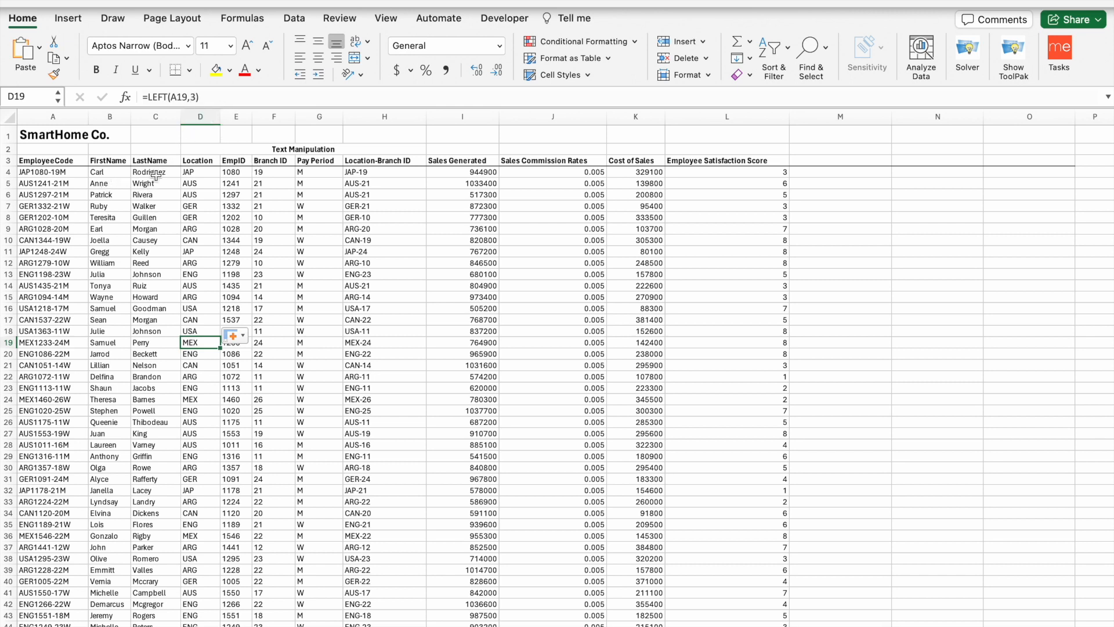
- Replace E4's formula with =MID(A4,4,4) to extract EmpID 1080
{"action": "left_click", "coordinate": [186, 183]}
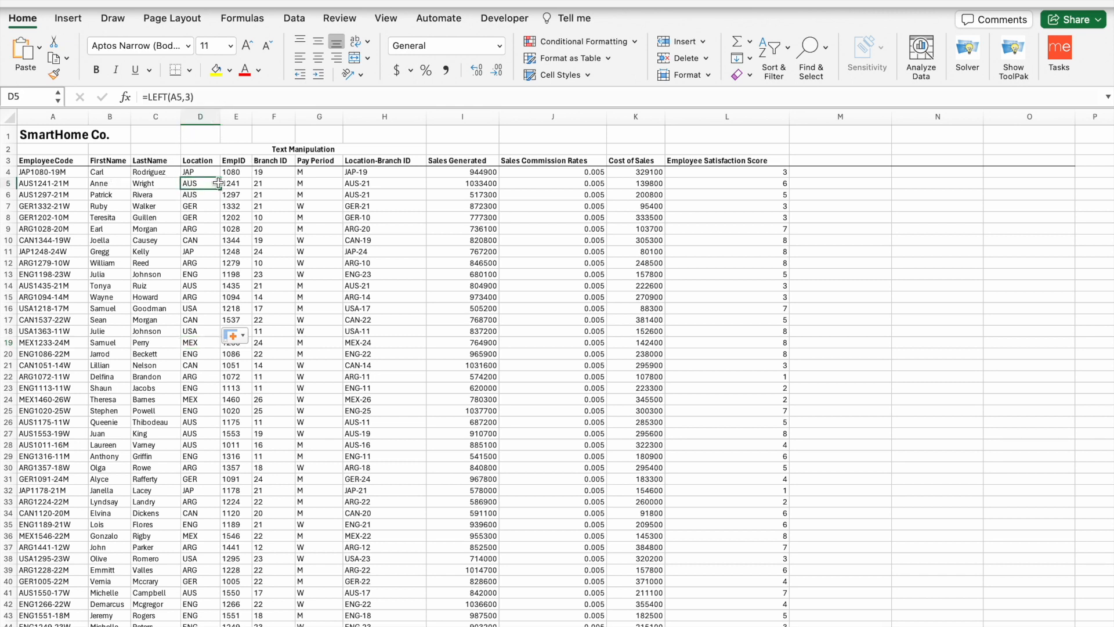
{"action": "left_click", "coordinate": [240, 171]}
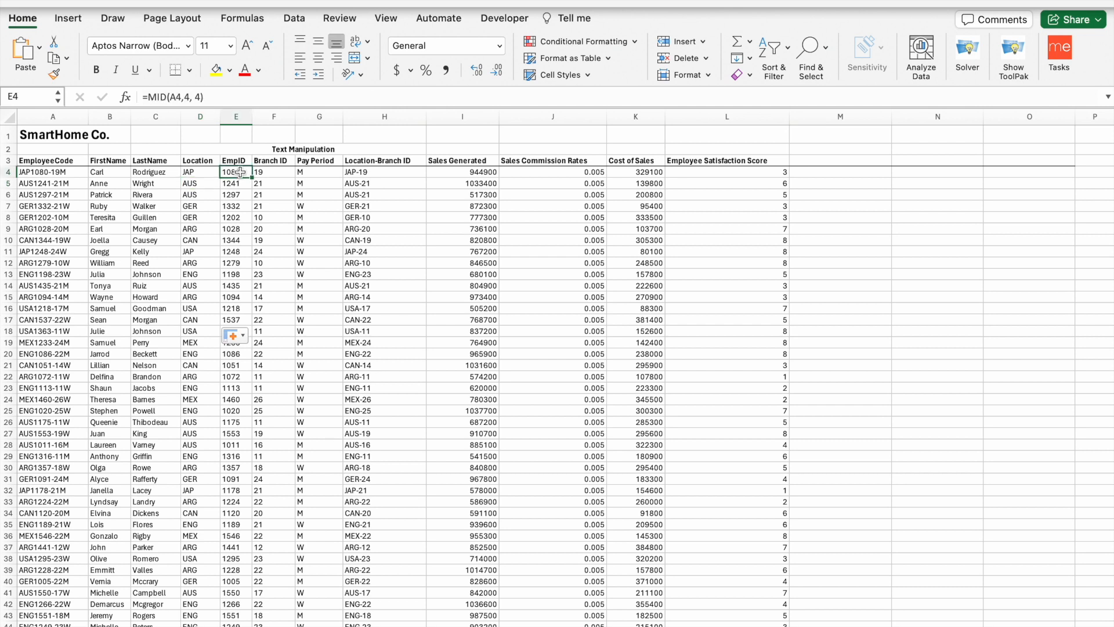
{"action": "left_click", "coordinate": [214, 96]}
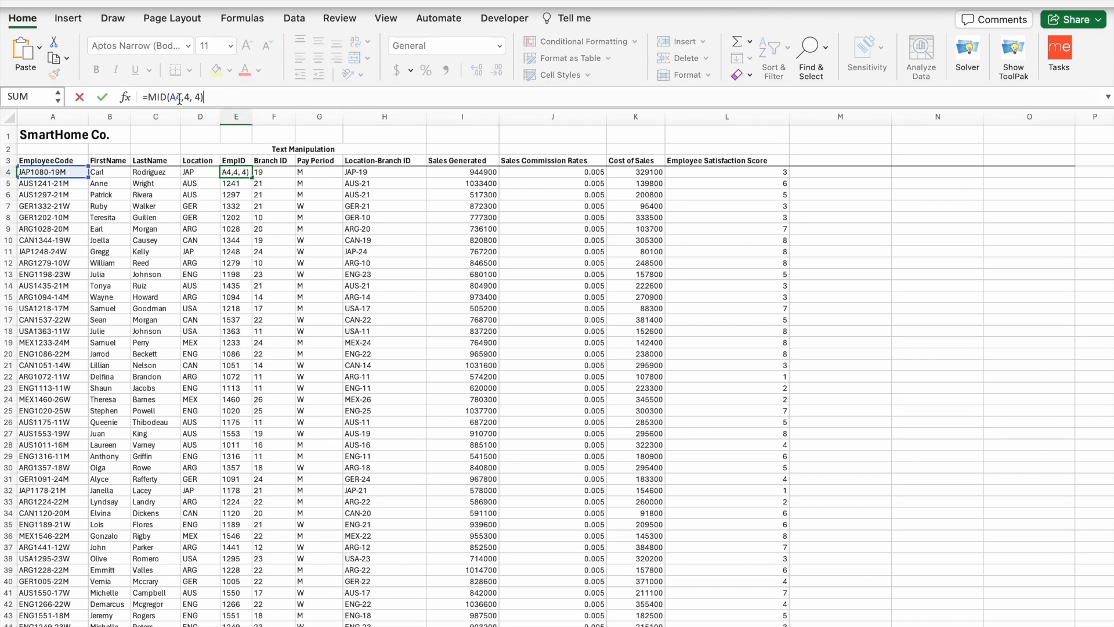
{"action": "left_click_drag", "start_coordinate": [204, 97], "coordinate": [124, 97]}
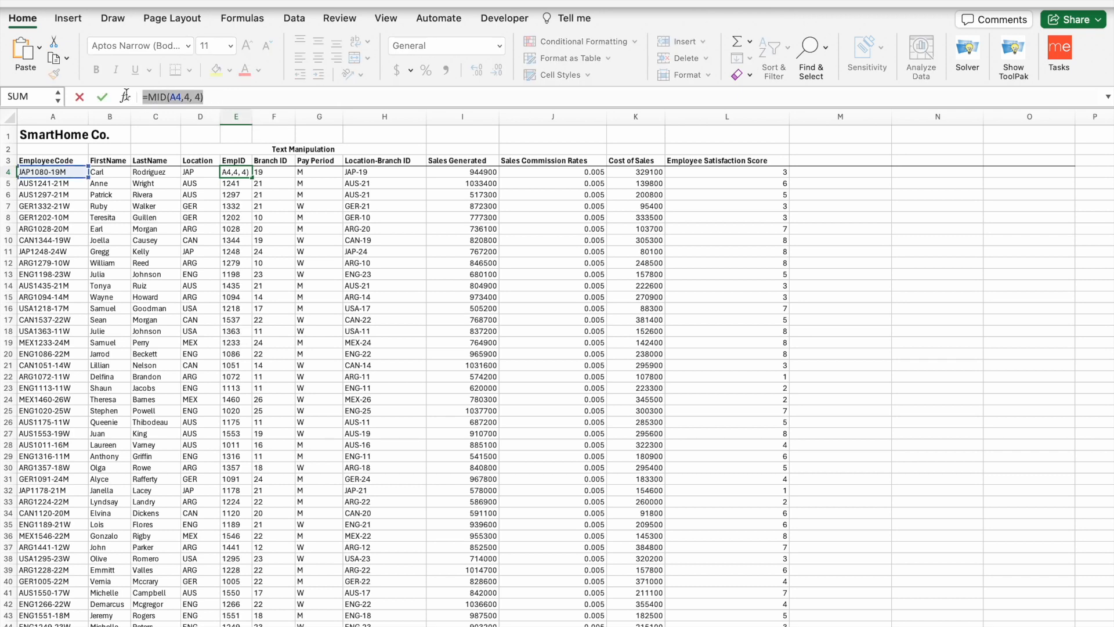
{"action": "type", "text": "="}
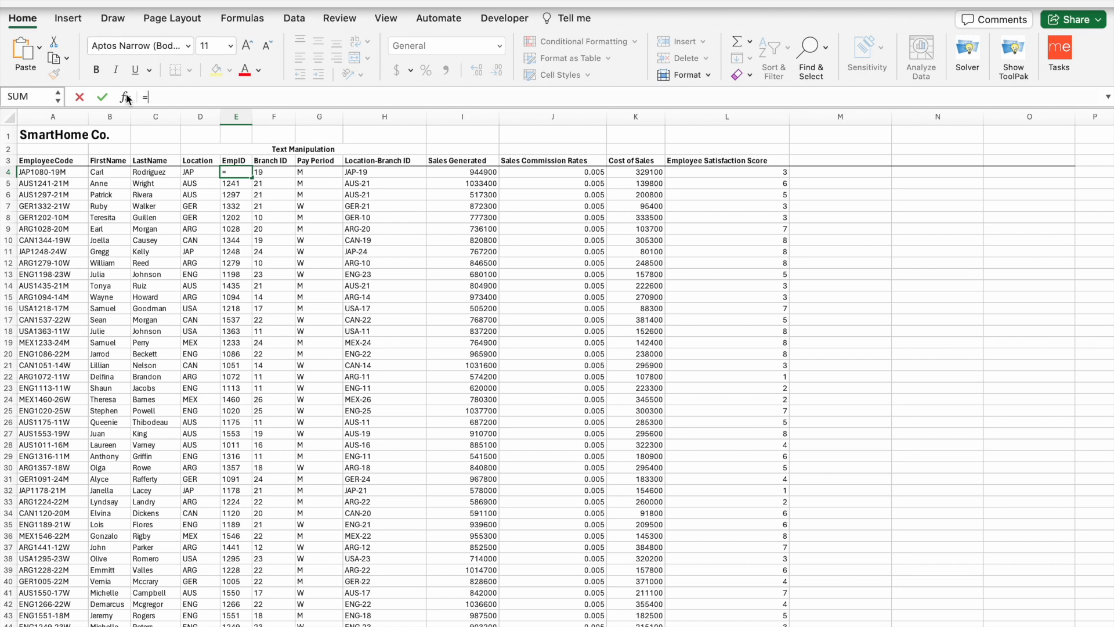
{"action": "type", "text": "MI"}
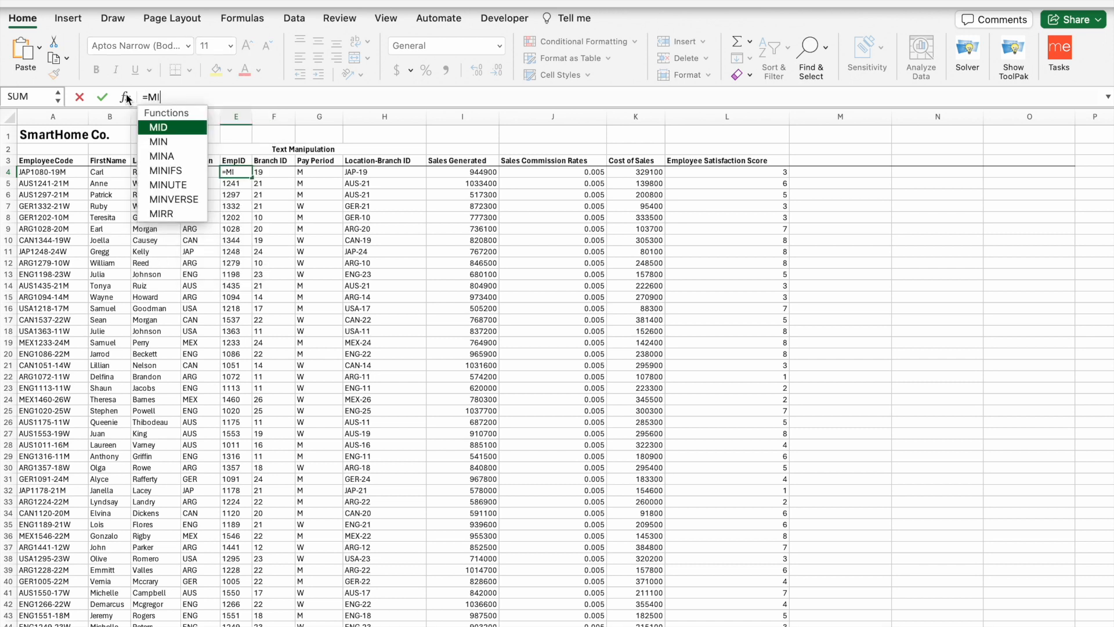
{"action": "type", "text": "D("}
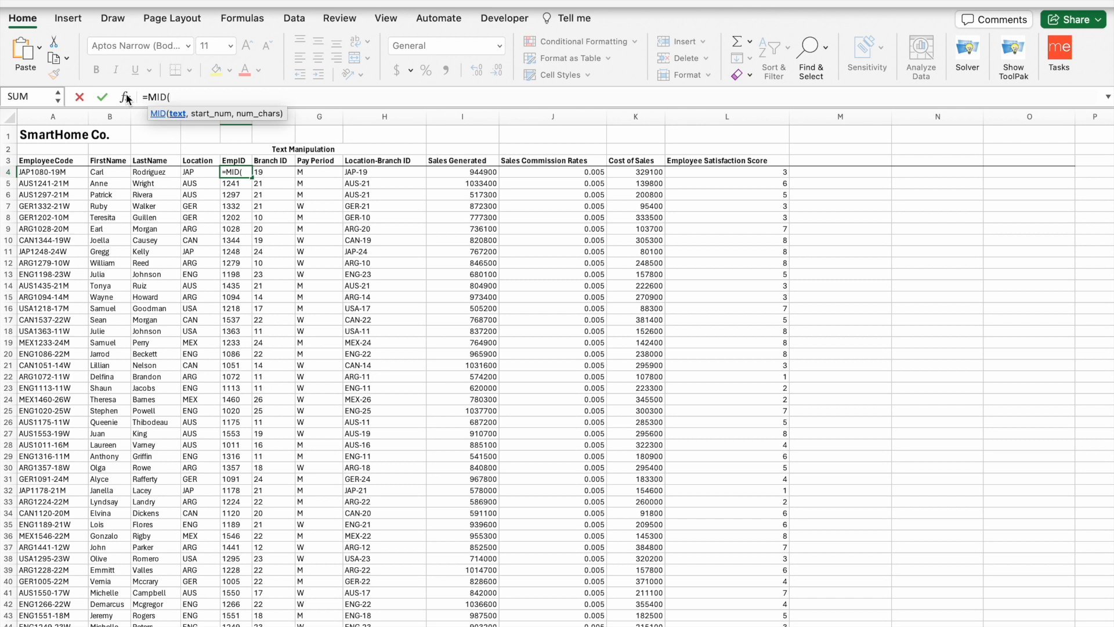
{"action": "left_click", "coordinate": [48, 172]}
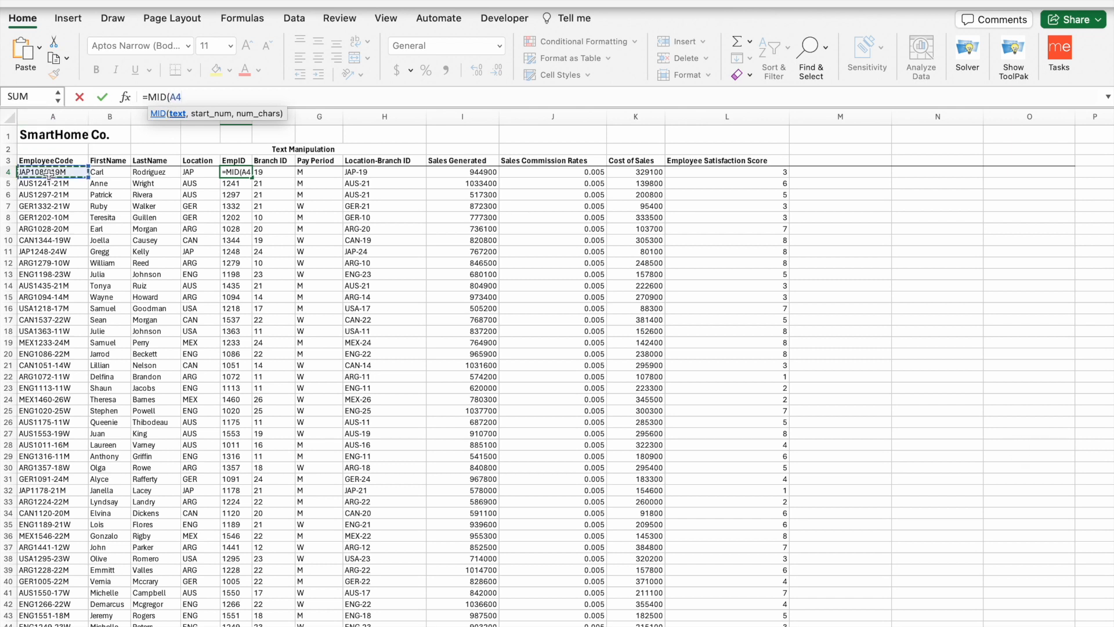
{"action": "type", "text": ","}
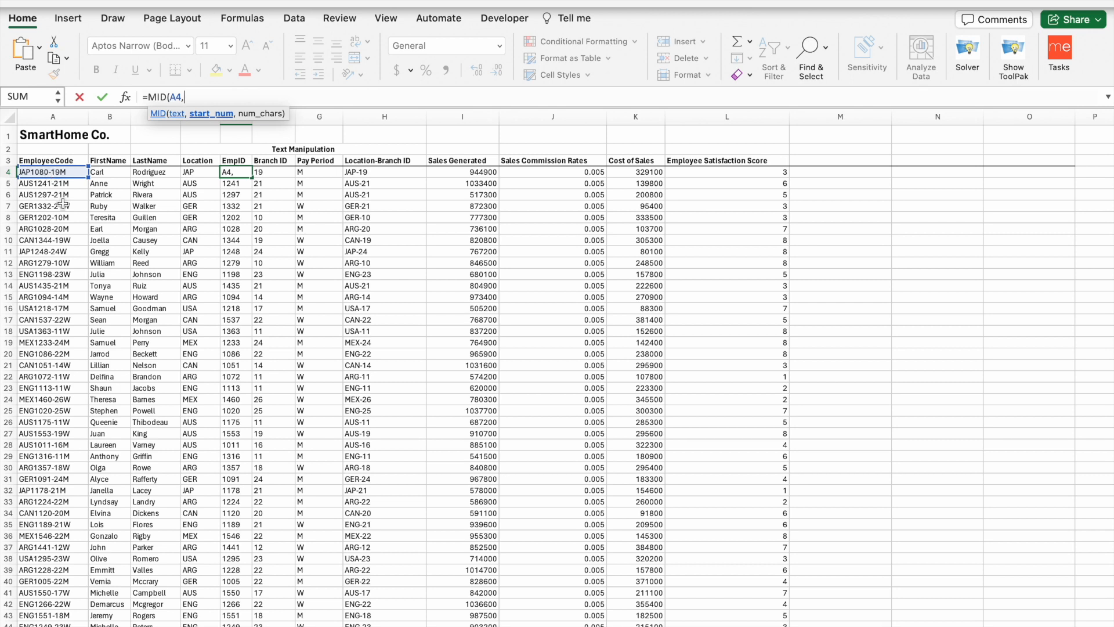
{"action": "type", "text": "4,4"}
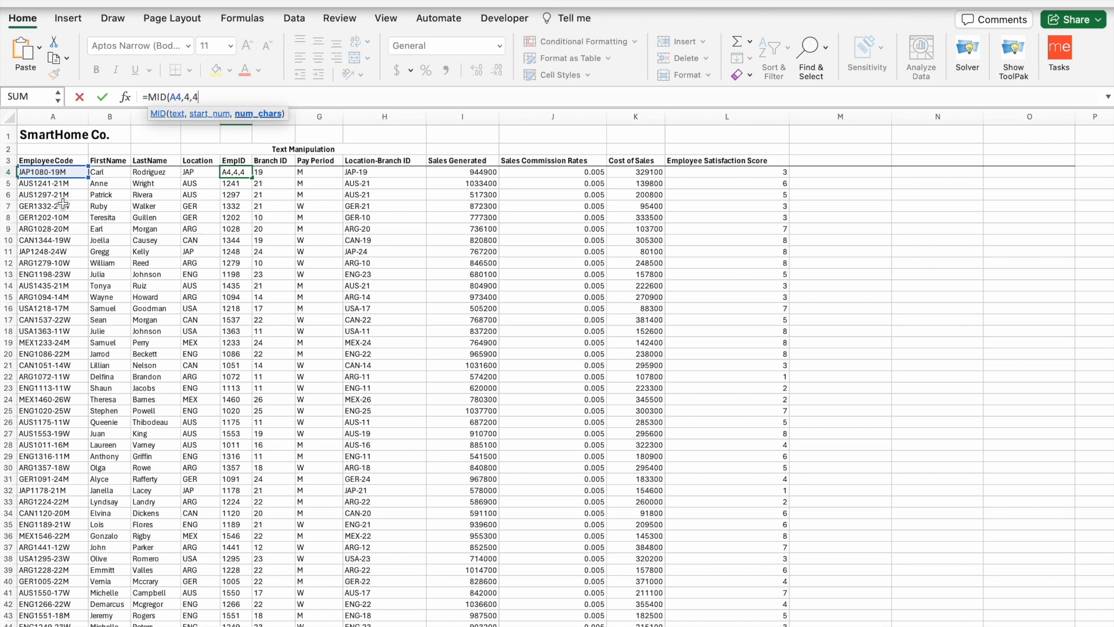
{"action": "type", "text": ")"}
{"action": "key", "text": "Return"}
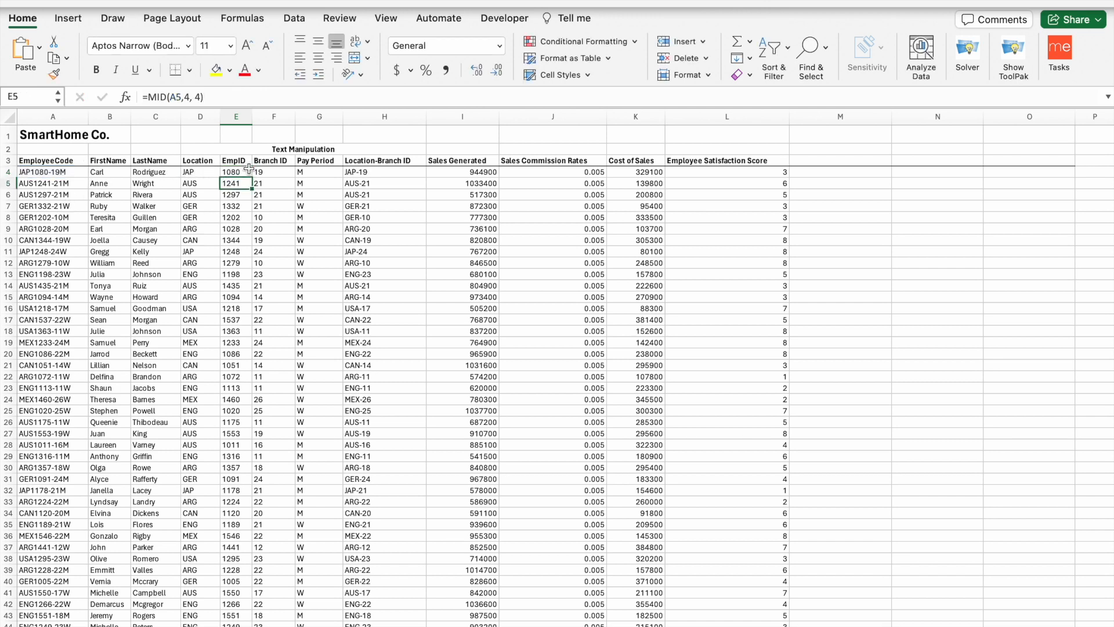
- Check E4's EmpID result against the Branch ID formula =MID(A4,9,2) in F4
{"action": "left_click", "coordinate": [235, 173]}
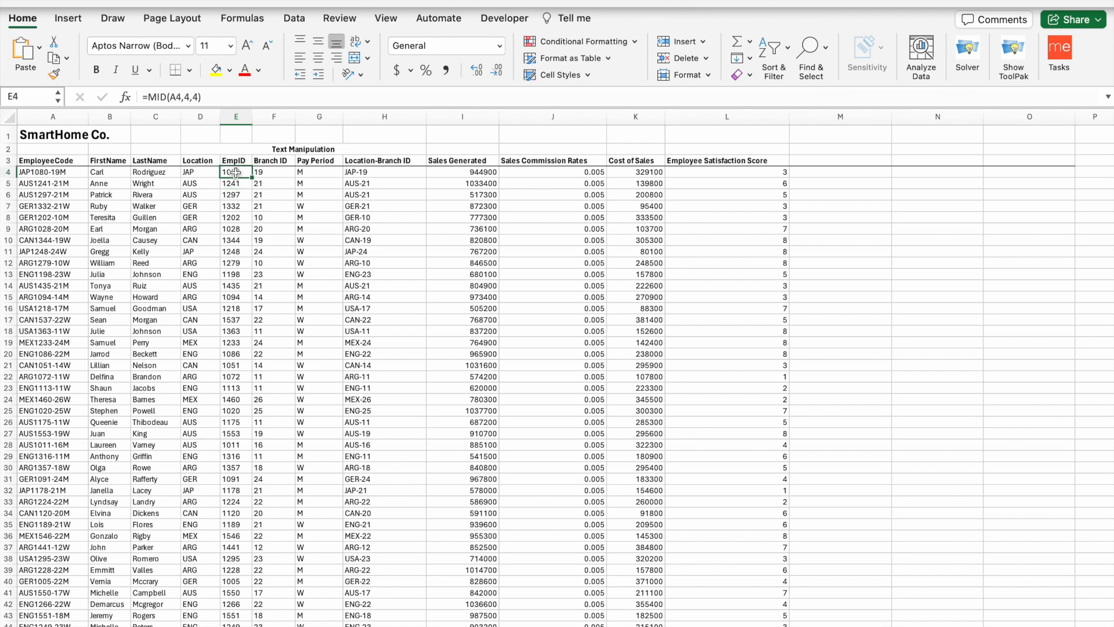
{"action": "left_click", "coordinate": [262, 173]}
{"action": "left_click", "coordinate": [243, 175]}
{"action": "left_click", "coordinate": [274, 174]}
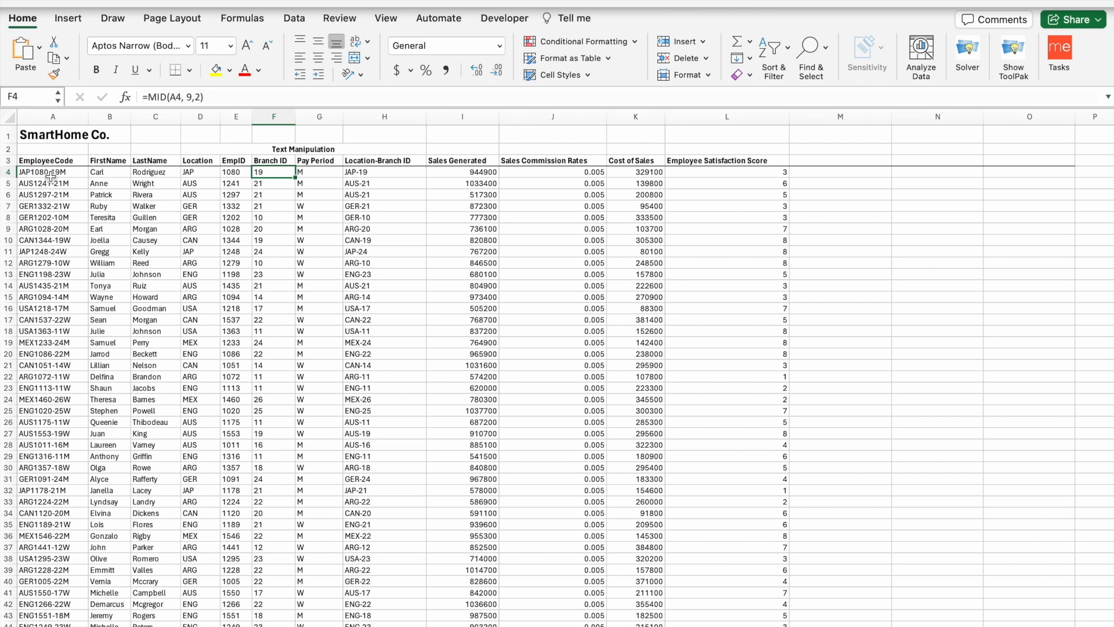
{"action": "left_click", "coordinate": [207, 97]}
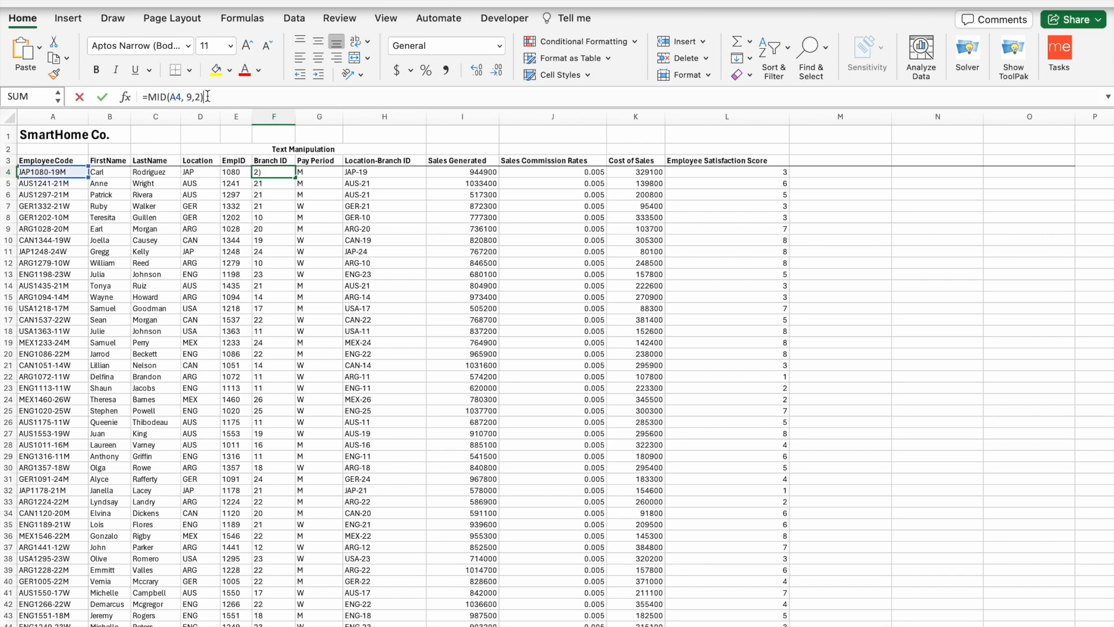
{"action": "key", "text": "Left"}
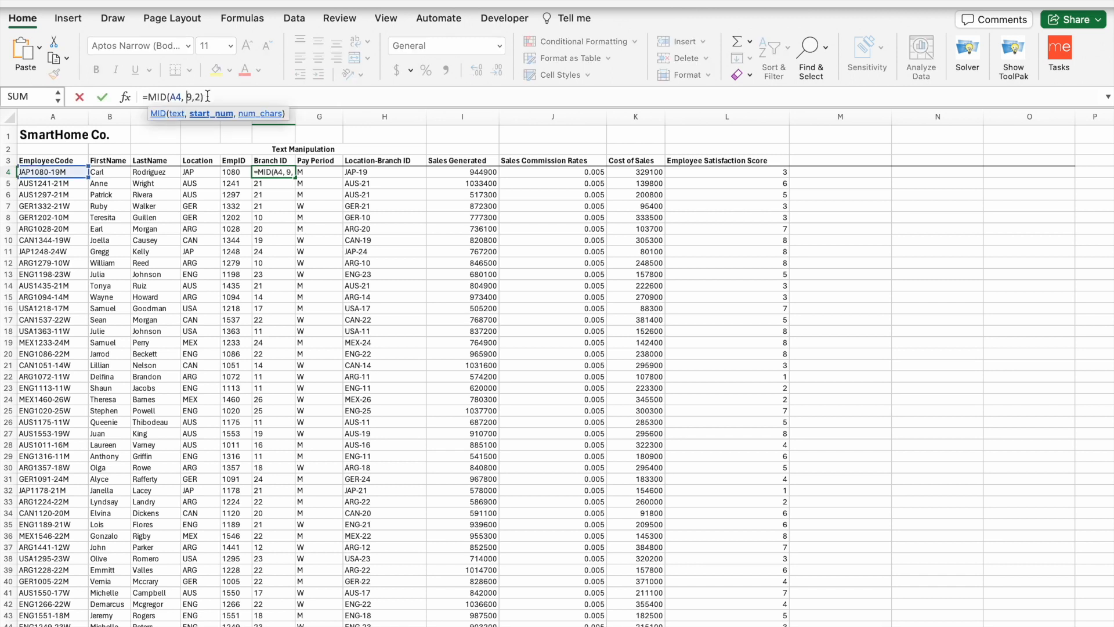
{"action": "key", "text": "Right"}
{"action": "key", "text": "Right"}
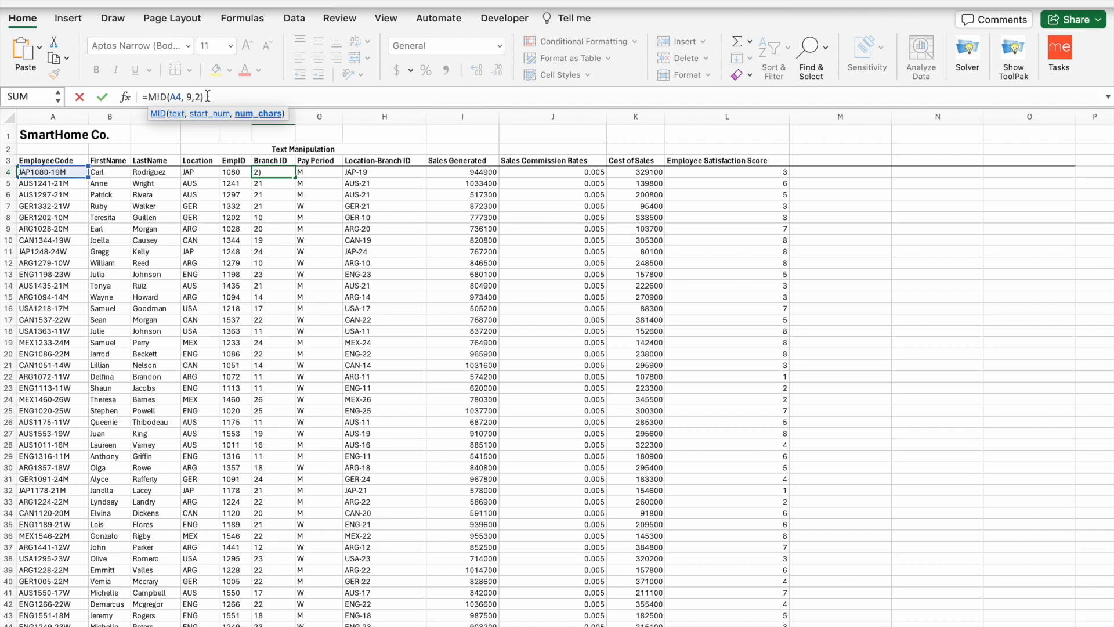
{"action": "key", "text": "Right"}
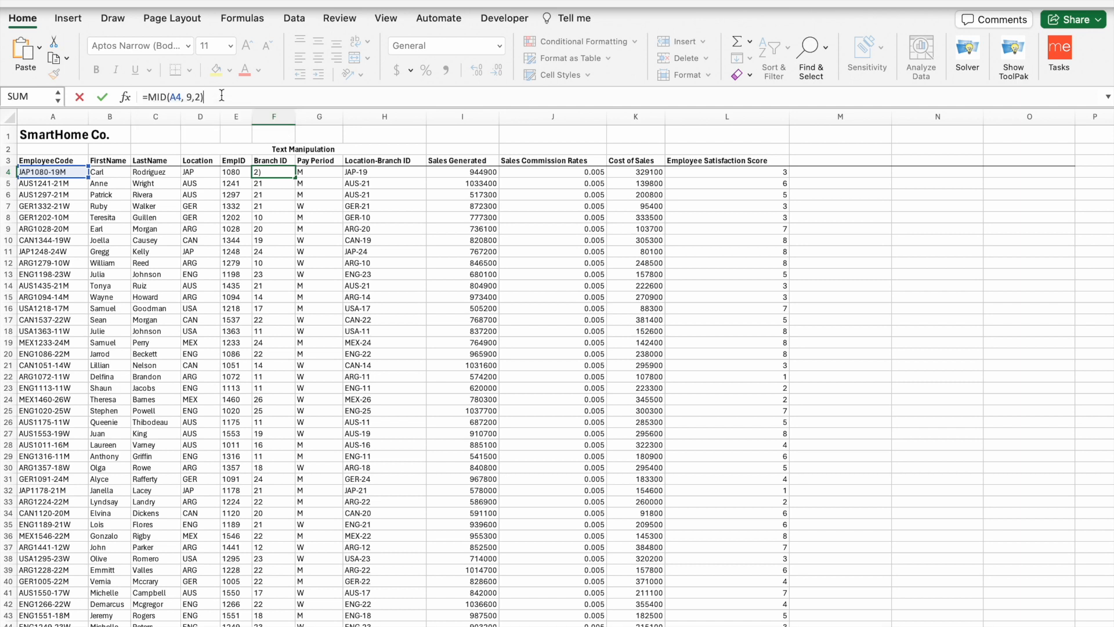
{"action": "key", "text": "ctrl+Return"}
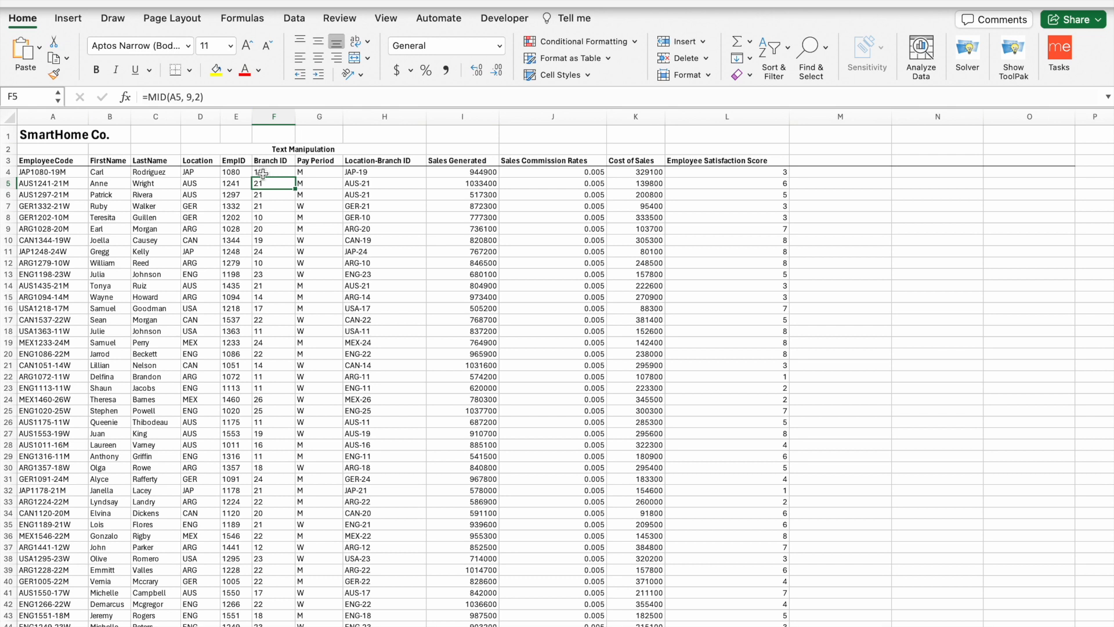
{"action": "left_click", "coordinate": [311, 173]}
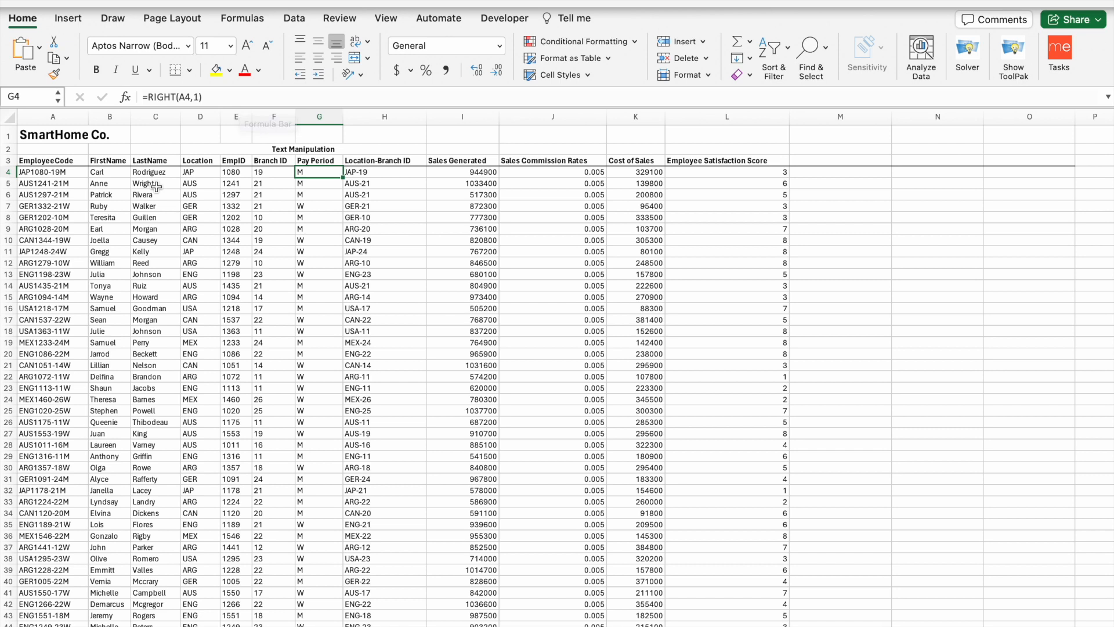
{"action": "left_click", "coordinate": [375, 172]}
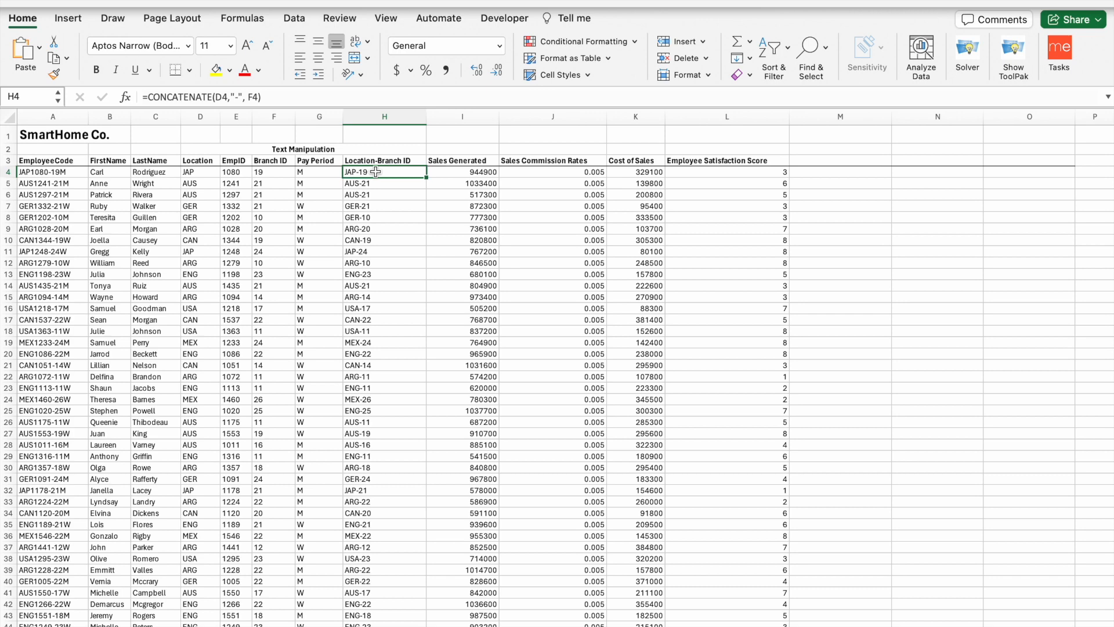
- Step through H4's CONCATENATE arguments, confirm its JAP-19 result, and check H5's AUS-21
{"action": "left_click", "coordinate": [225, 97]}
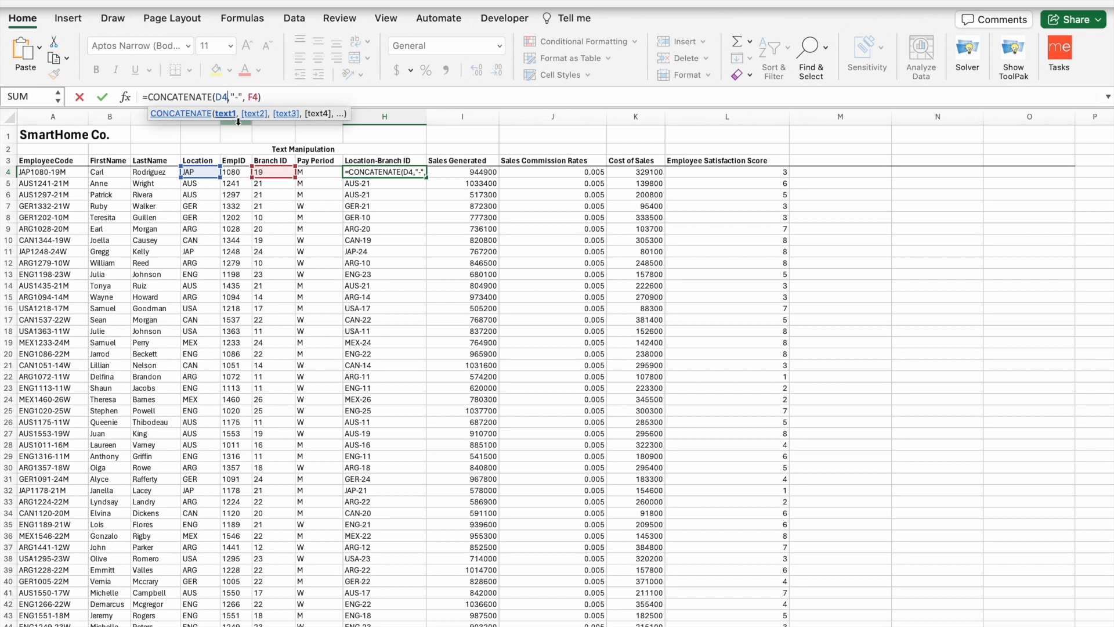
{"action": "left_click", "coordinate": [237, 96]}
{"action": "key", "text": "Right"}
{"action": "key", "text": "Right"}
{"action": "key", "text": "Right"}
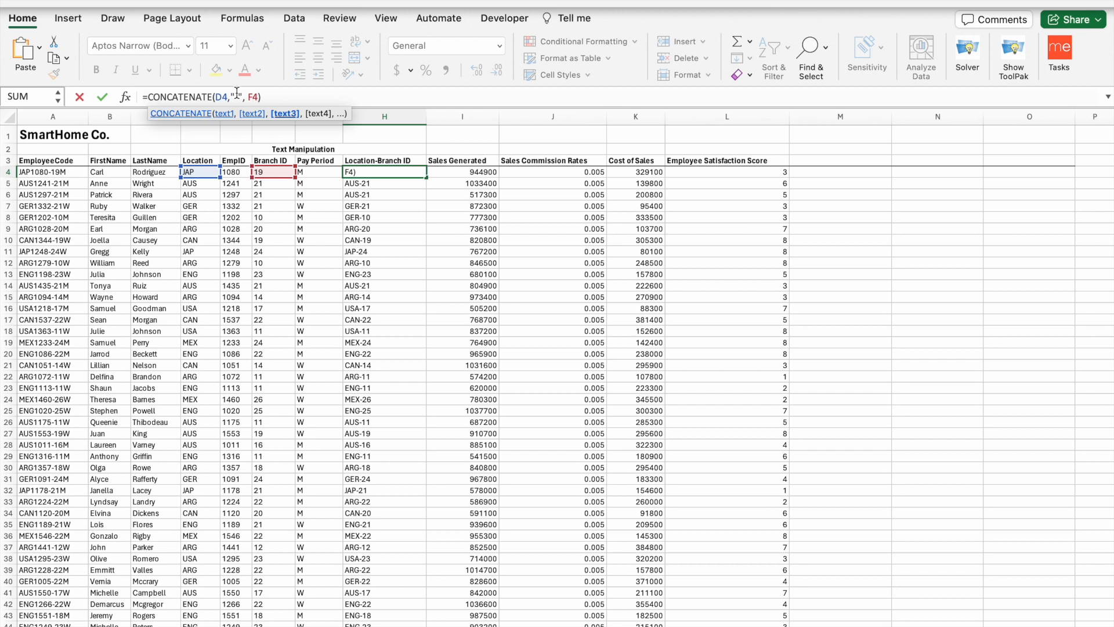
{"action": "left_click", "coordinate": [383, 136]}
{"action": "left_click", "coordinate": [376, 175]}
{"action": "left_click", "coordinate": [377, 186]}
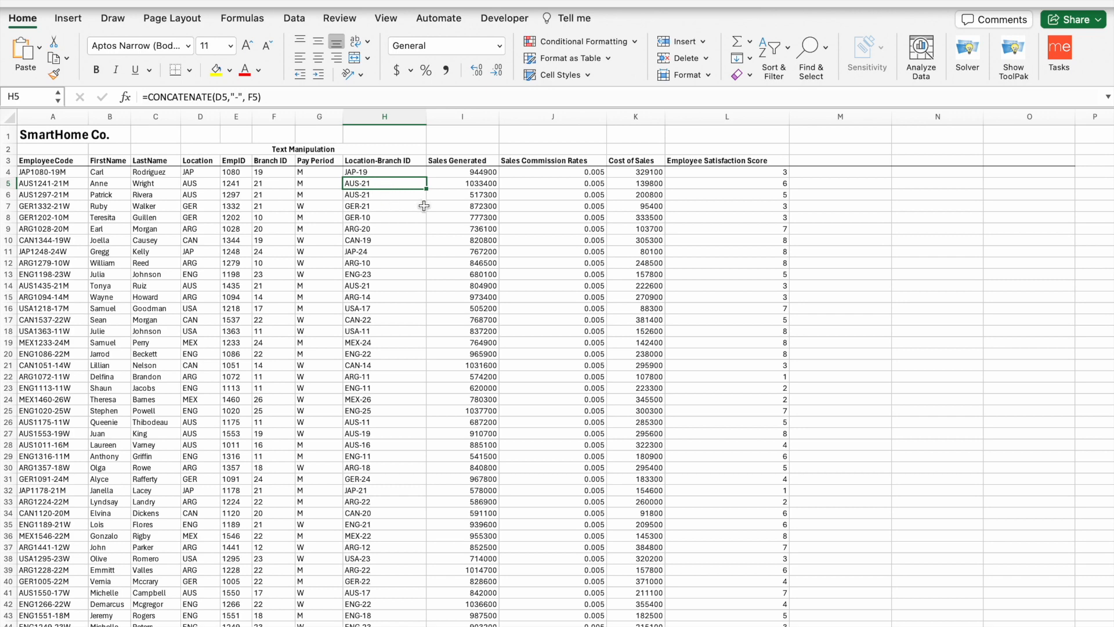
{"action": "scroll", "coordinate": [424, 205], "scroll_direction": "down", "scroll_amount": 3}
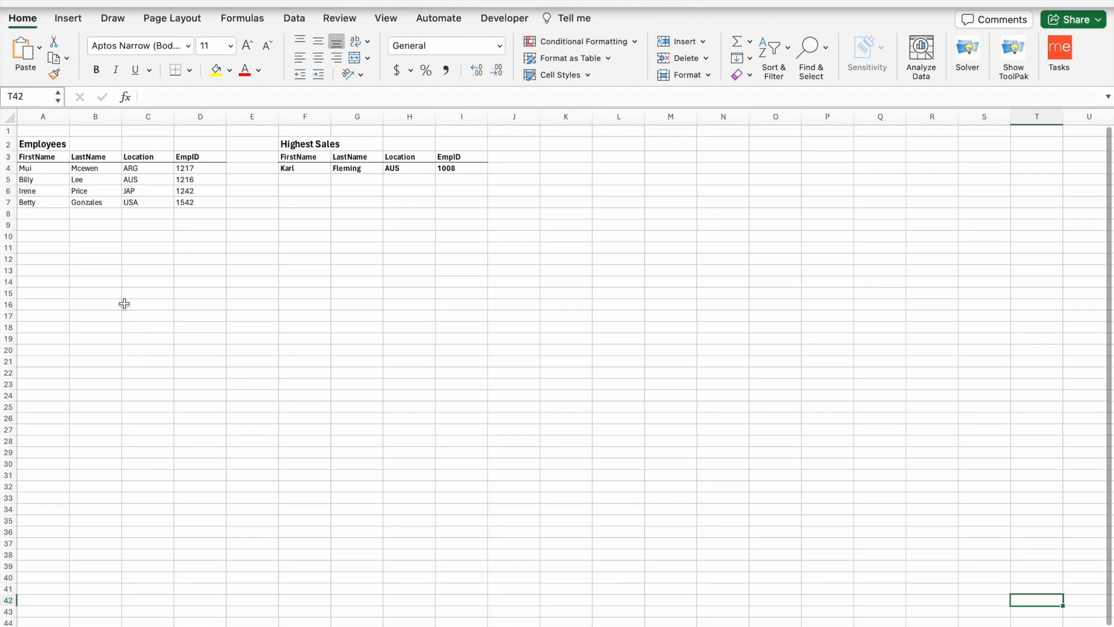
- Browse the first-name cells A4 and A6 and B4's last-name lookup
{"action": "left_click", "coordinate": [58, 168]}
{"action": "left_click", "coordinate": [81, 168]}
{"action": "left_click", "coordinate": [55, 165]}
{"action": "left_click", "coordinate": [54, 187]}
{"action": "left_click", "coordinate": [51, 170]}
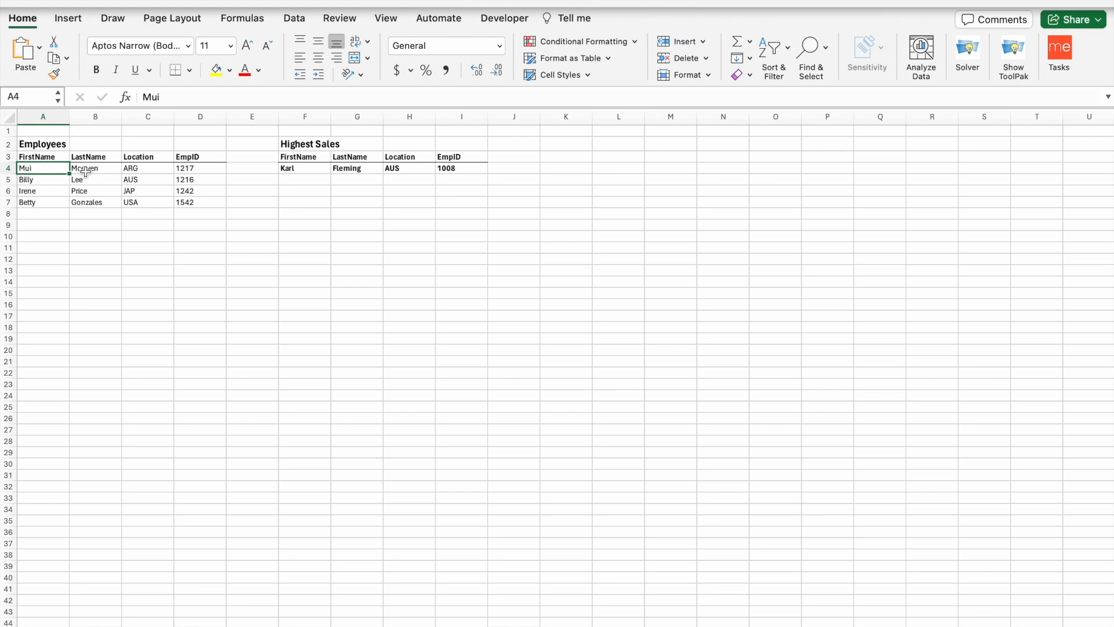
- Walk through B4's XLOOKUP arguments: lookup value Employee!A4 and lookup array 'Employee Data'!B4:B600
{"action": "left_click", "coordinate": [85, 171]}
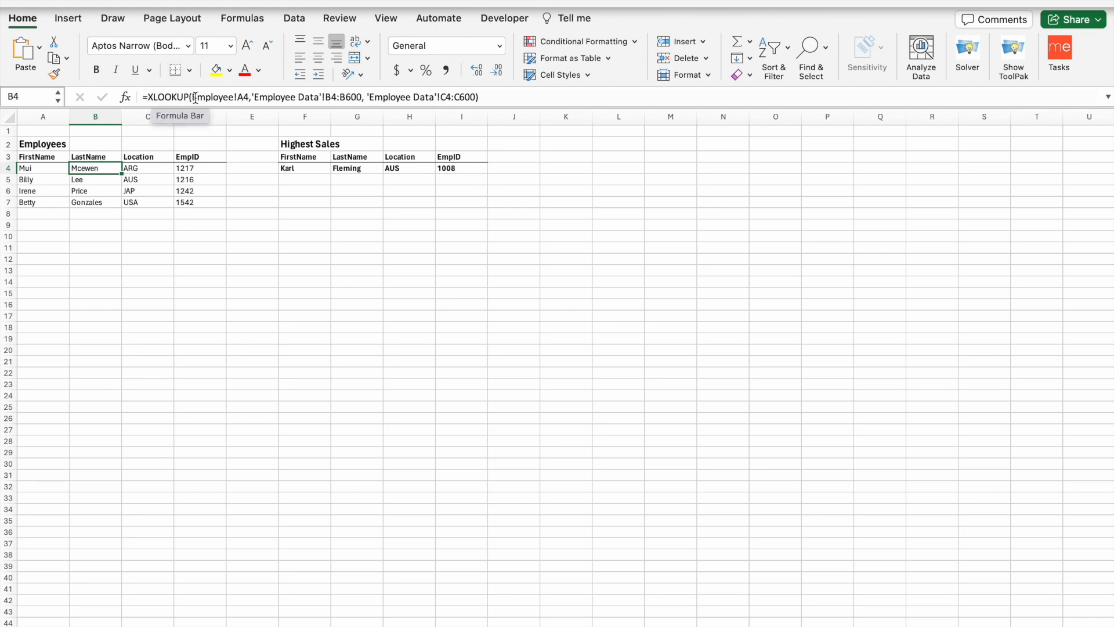
{"action": "left_click", "coordinate": [194, 97]}
{"action": "left_click_drag", "start_coordinate": [195, 97], "coordinate": [249, 97]}
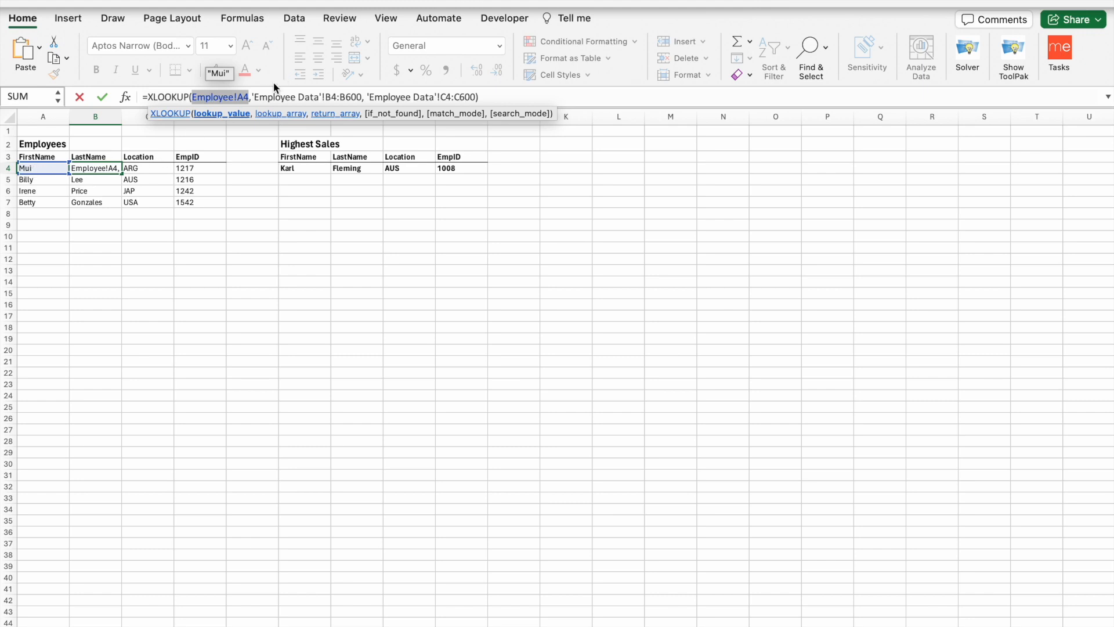
{"action": "left_click", "coordinate": [267, 97]}
{"action": "left_click_drag", "start_coordinate": [254, 97], "coordinate": [363, 96]}
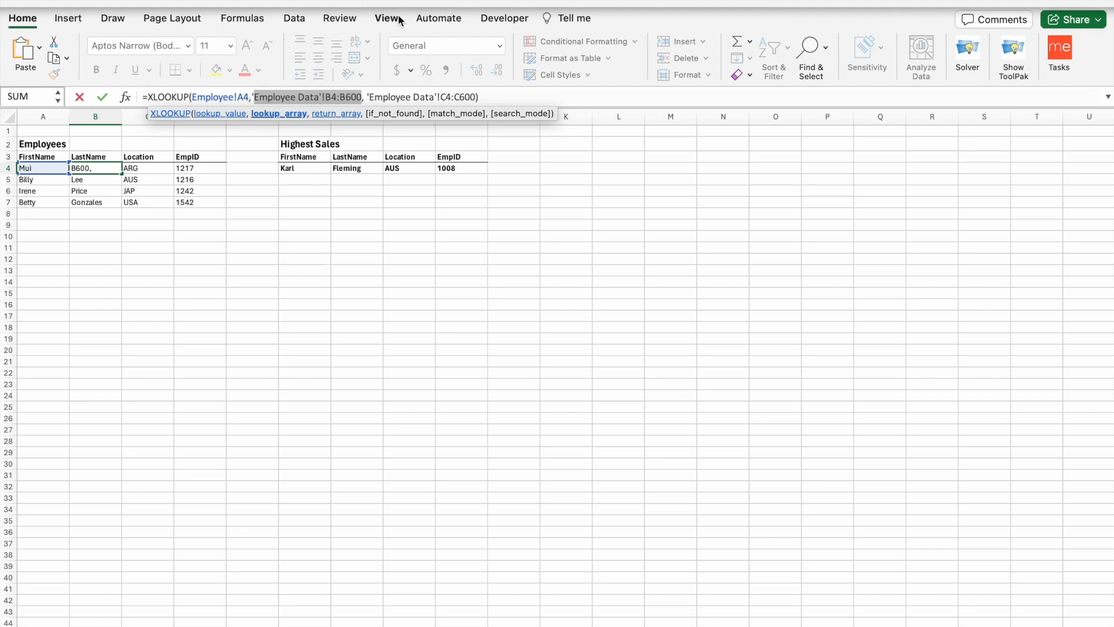
{"action": "left_click", "coordinate": [386, 96]}
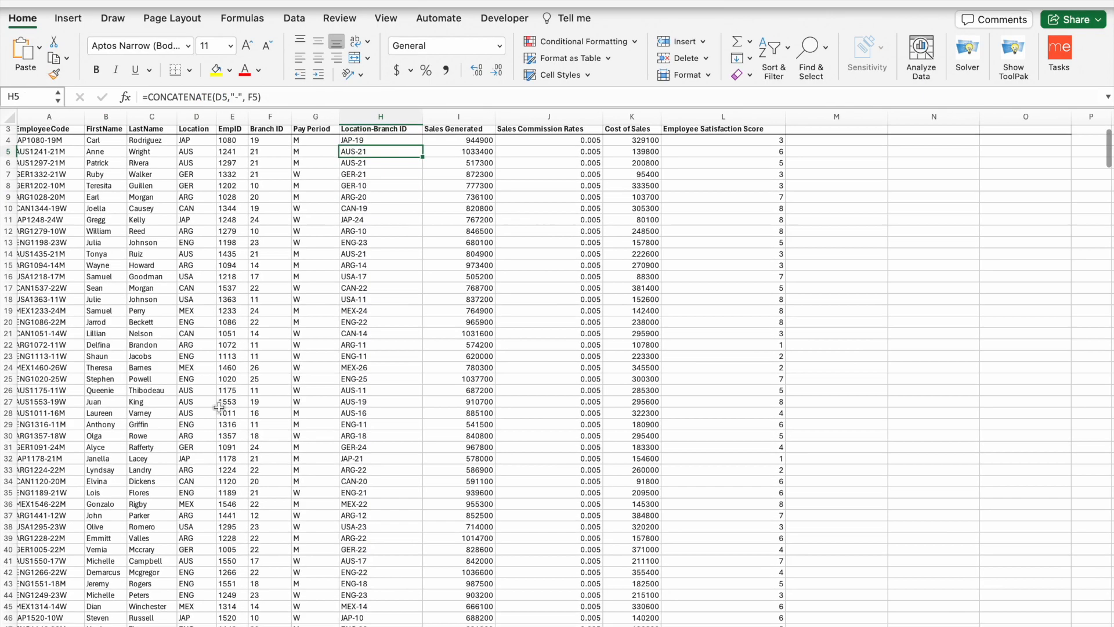
{"action": "scroll", "coordinate": [219, 407], "scroll_direction": "up", "scroll_amount": 2}
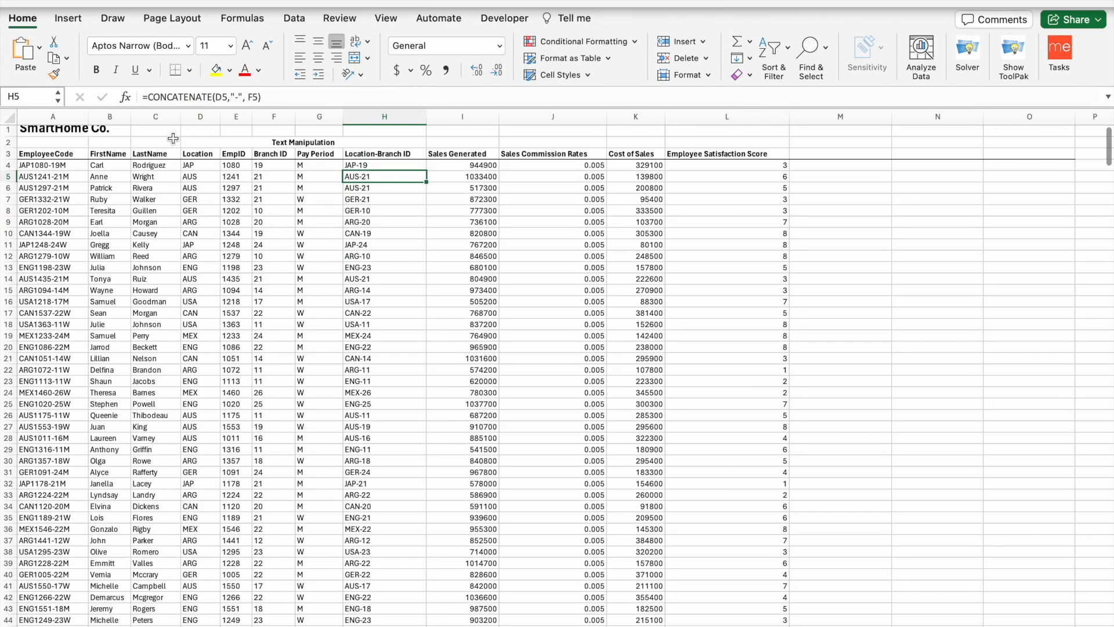
- Highlight the XLOOKUP return range 'Employee Data'!C4:C600 in the formula
{"action": "left_click", "coordinate": [117, 154]}
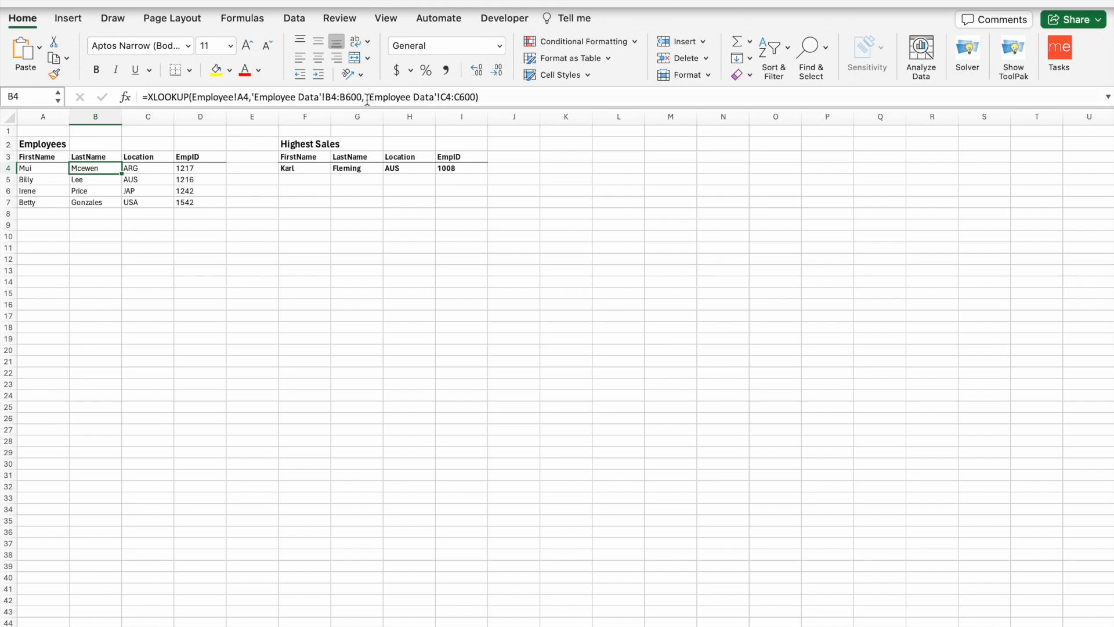
{"action": "left_click_drag", "start_coordinate": [368, 97], "coordinate": [474, 98]}
{"action": "left_click", "coordinate": [491, 98]}
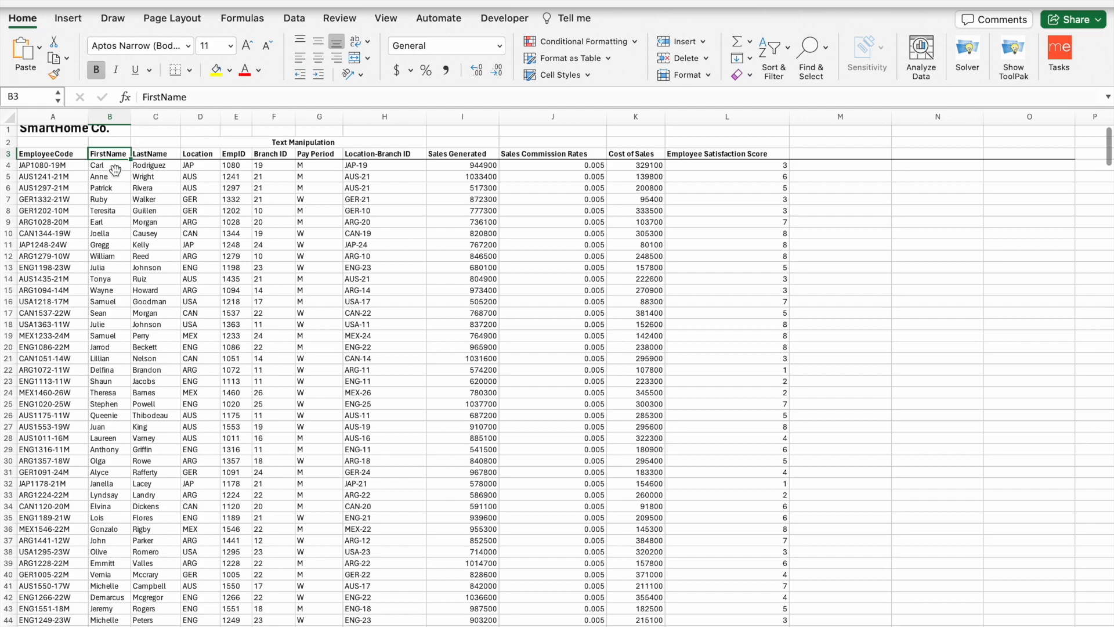
- Scroll through the Employee Data records, briefly checking the Employee sheet, then return to the top
{"action": "scroll", "coordinate": [111, 422], "scroll_direction": "down", "scroll_amount": 20}
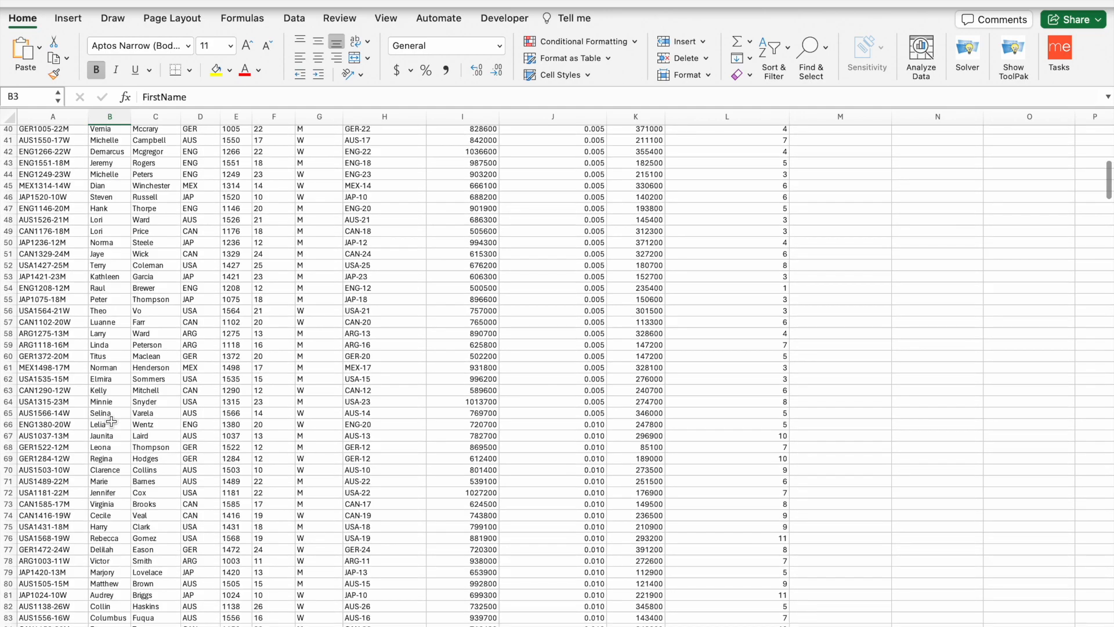
{"action": "scroll", "coordinate": [112, 422], "scroll_direction": "down", "scroll_amount": 9}
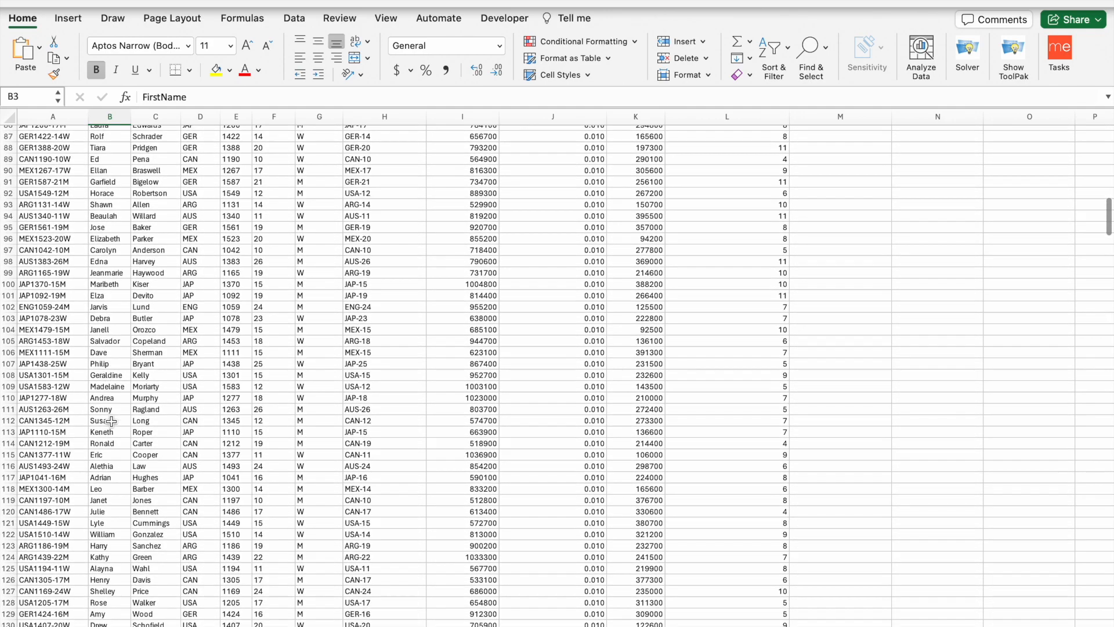
{"action": "scroll", "coordinate": [111, 422], "scroll_direction": "down", "scroll_amount": 7}
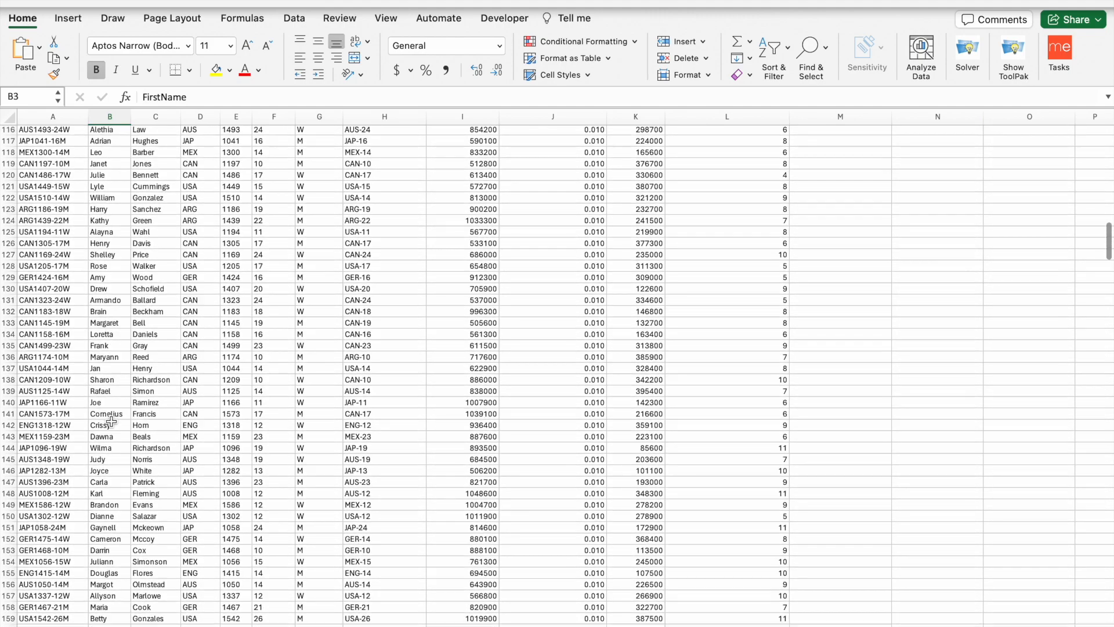
{"action": "scroll", "coordinate": [112, 421], "scroll_direction": "down", "scroll_amount": 6}
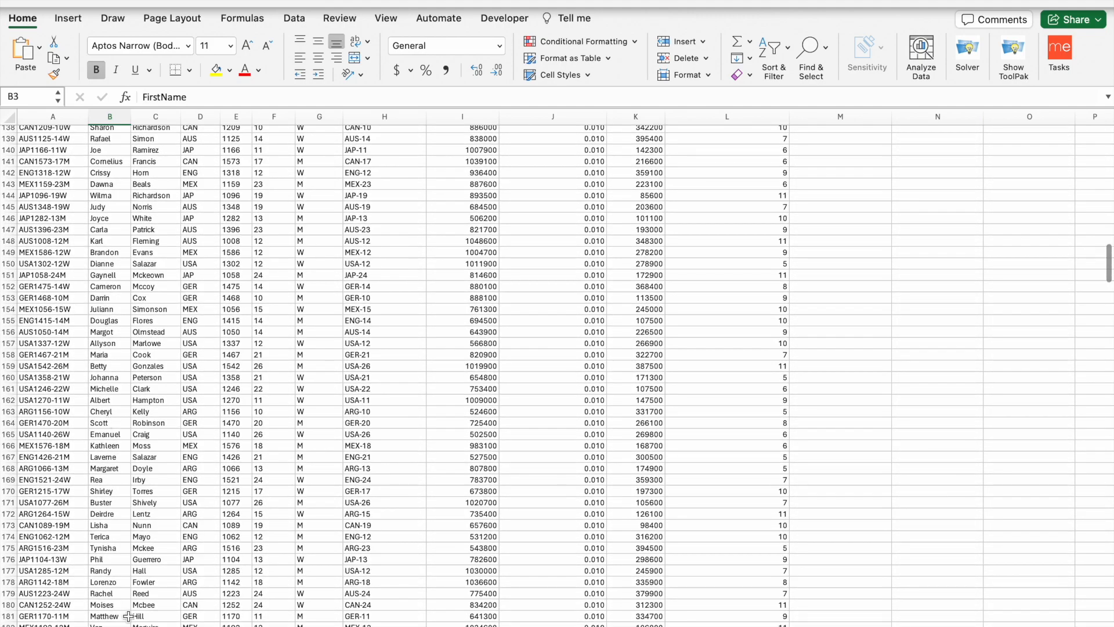
{"action": "left_click", "coordinate": [128, 626]}
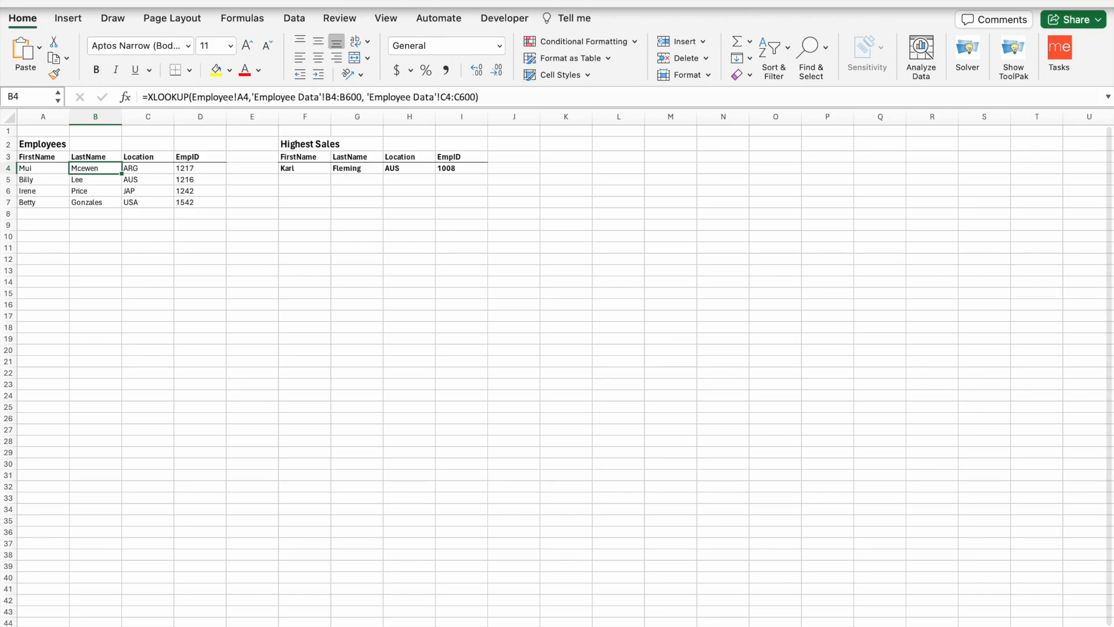
{"action": "left_click", "coordinate": [116, 626]}
{"action": "scroll", "coordinate": [114, 398], "scroll_direction": "down", "scroll_amount": 7}
{"action": "scroll", "coordinate": [114, 398], "scroll_direction": "down", "scroll_amount": 10}
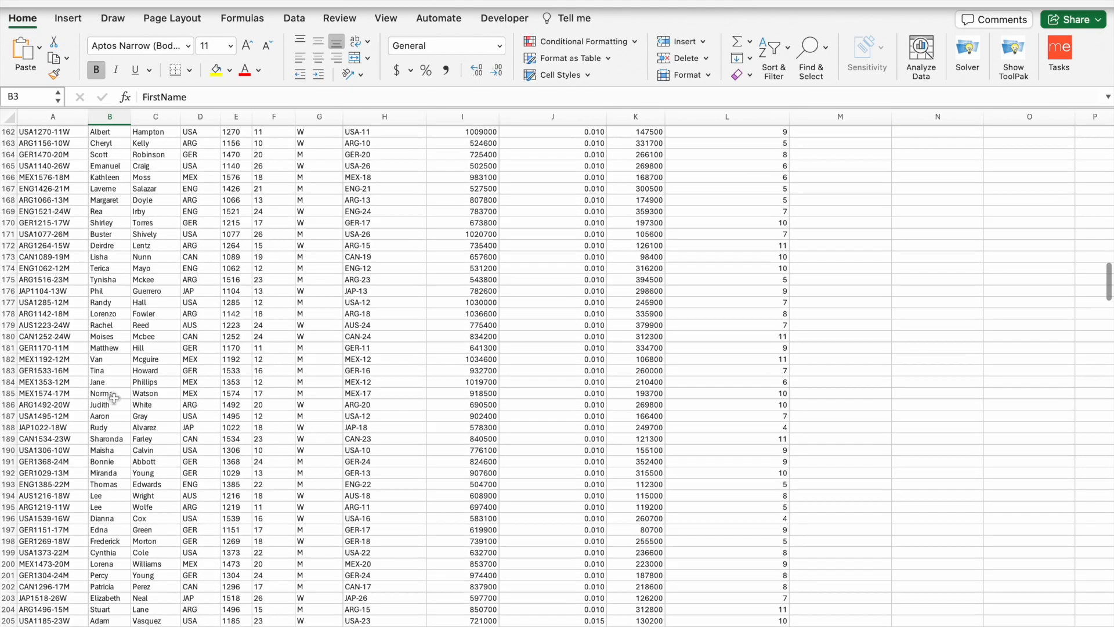
{"action": "scroll", "coordinate": [113, 398], "scroll_direction": "down", "scroll_amount": 10}
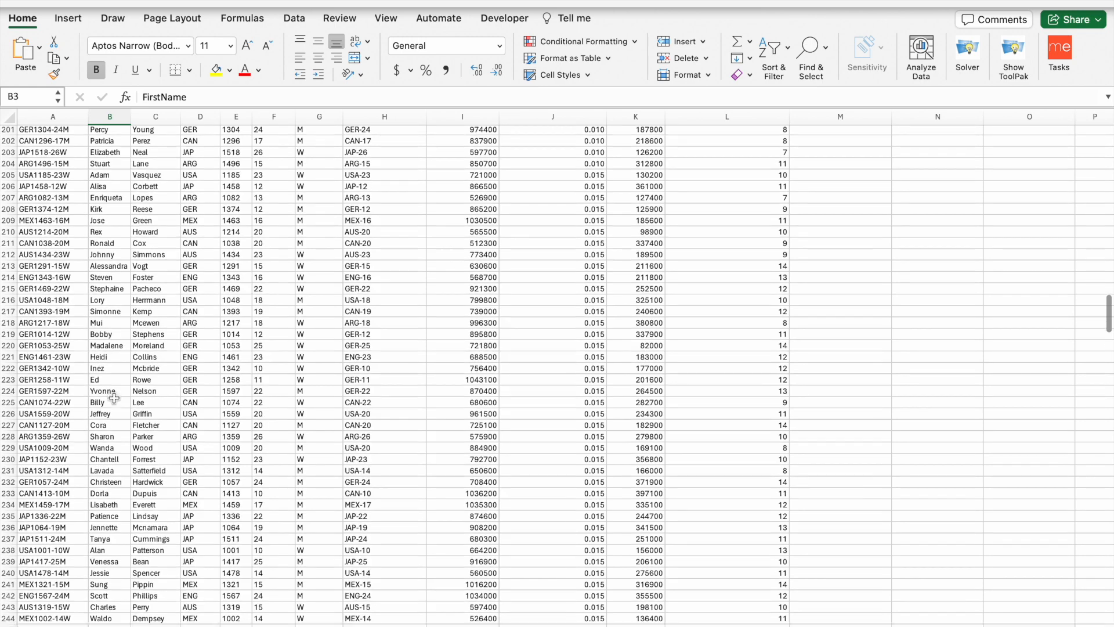
{"action": "scroll", "coordinate": [114, 398], "scroll_direction": "down", "scroll_amount": 1}
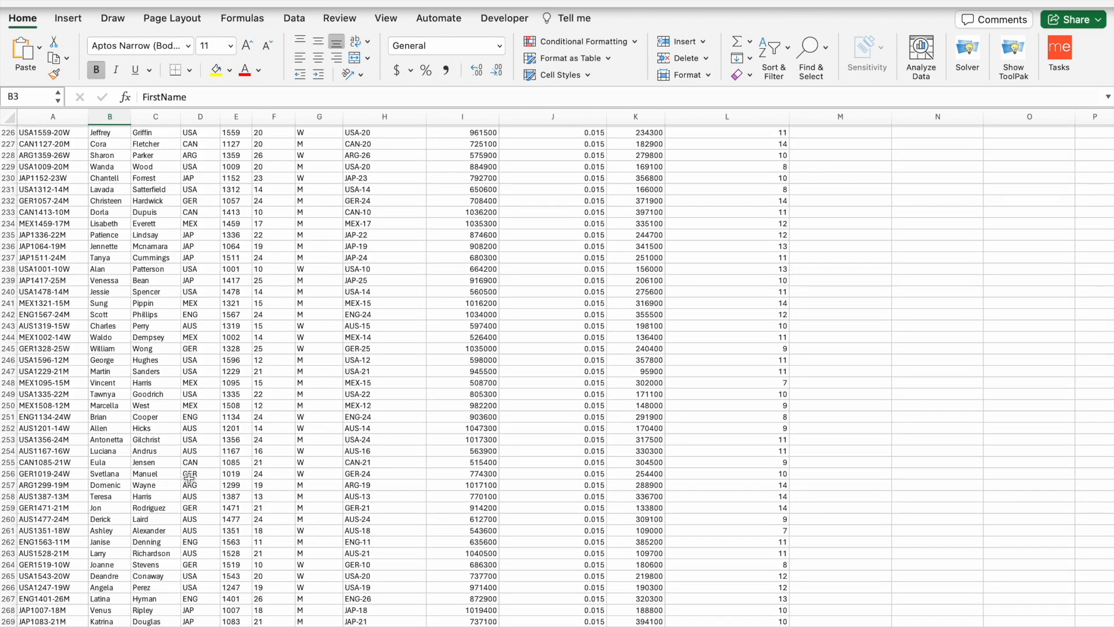
{"action": "scroll", "coordinate": [164, 477], "scroll_direction": "up", "scroll_amount": 10}
{"action": "scroll", "coordinate": [165, 477], "scroll_direction": "up", "scroll_amount": 20}
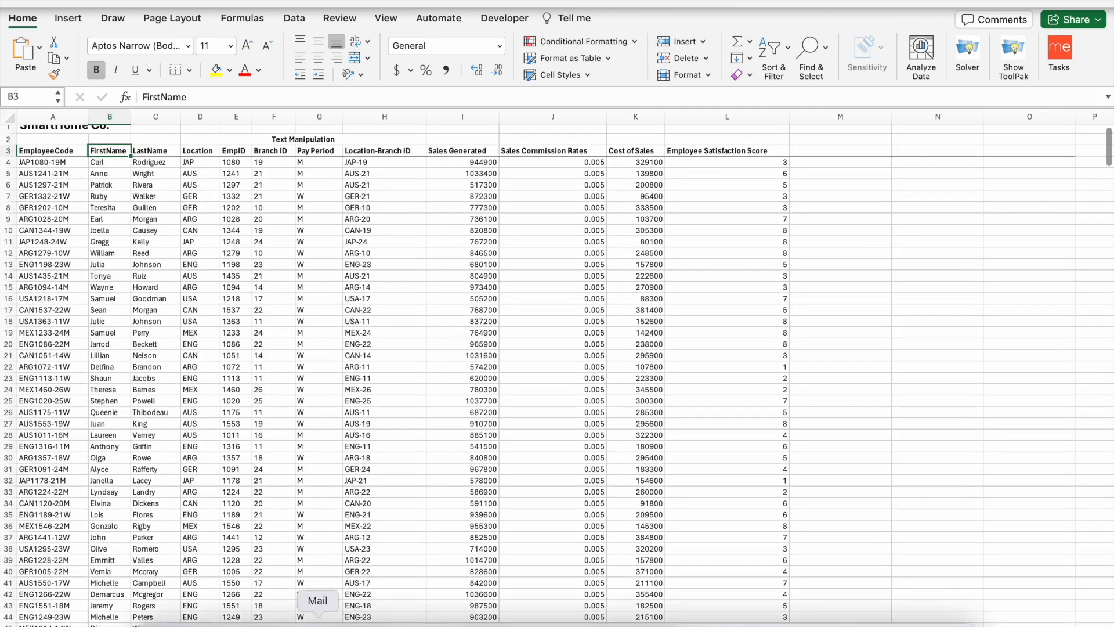
- On the Employee sheet, walk through C4's Location XLOOKUP lookup and return arguments
{"action": "left_click", "coordinate": [220, 625]}
{"action": "left_click", "coordinate": [143, 170]}
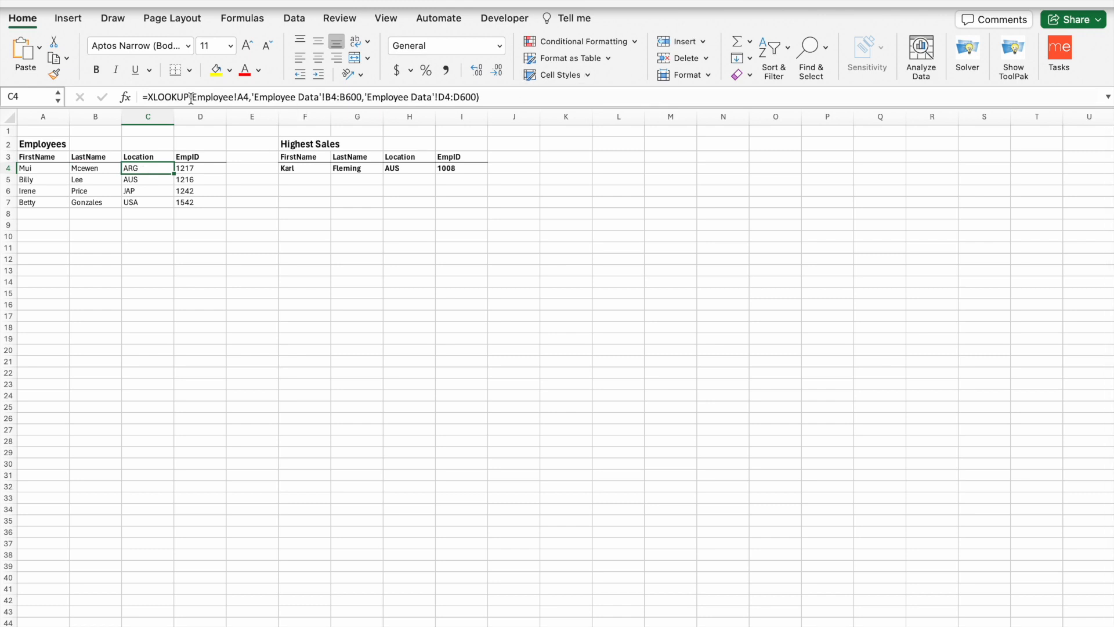
{"action": "left_click_drag", "start_coordinate": [192, 97], "coordinate": [249, 99]}
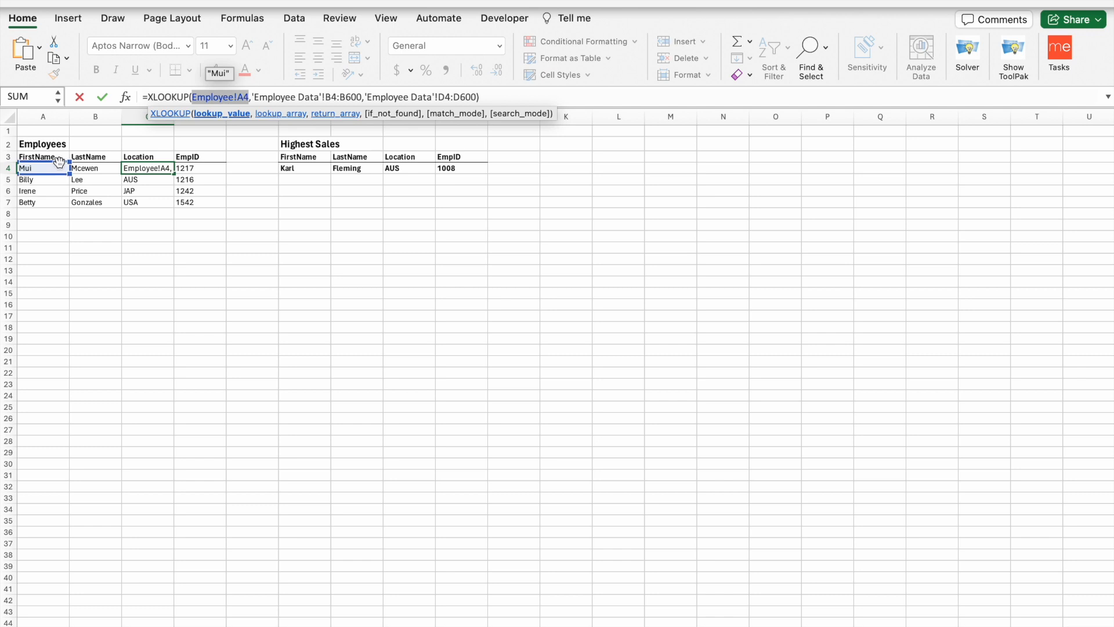
{"action": "left_click", "coordinate": [174, 97]}
{"action": "left_click", "coordinate": [294, 97]}
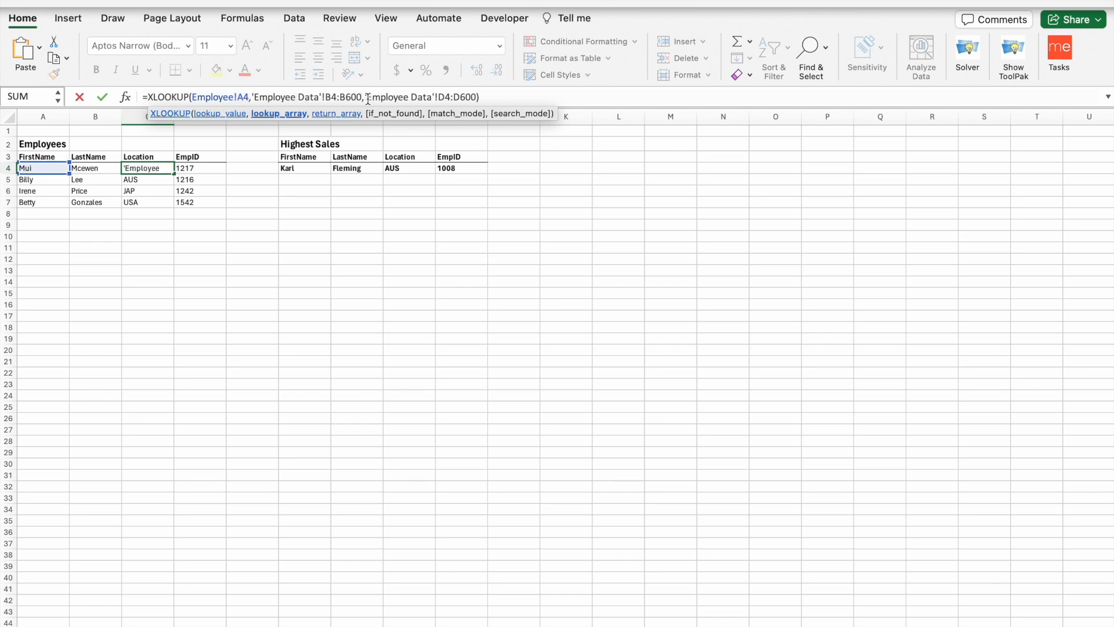
{"action": "left_click", "coordinate": [365, 97]}
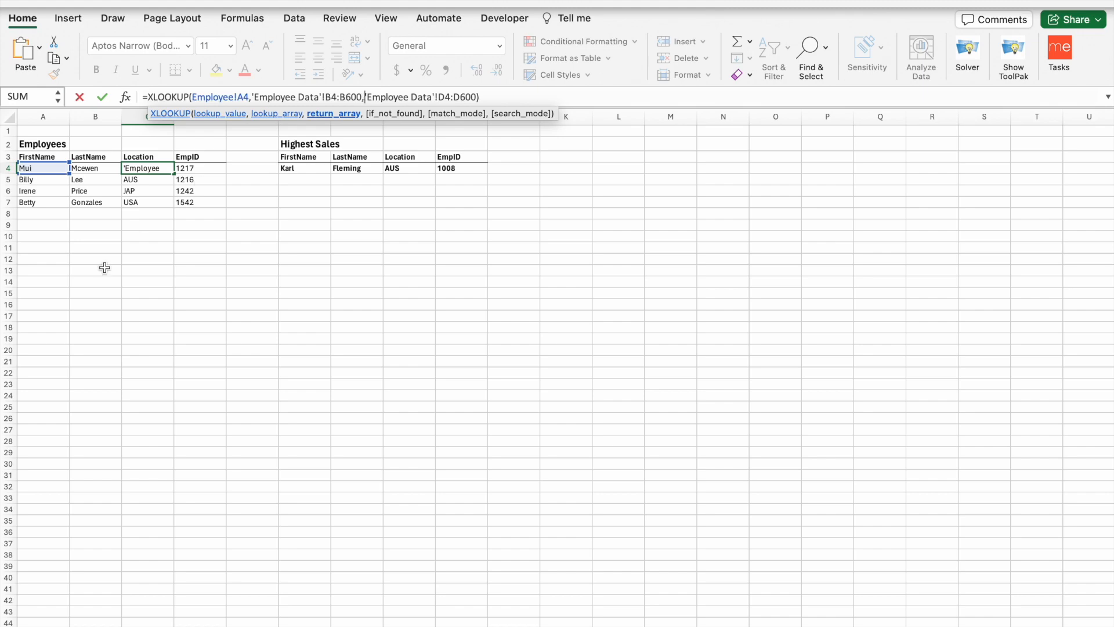
- Remove the stray Employee Data reference and re-confirm C4's formula, still returning ARG
{"action": "left_click", "coordinate": [152, 625]}
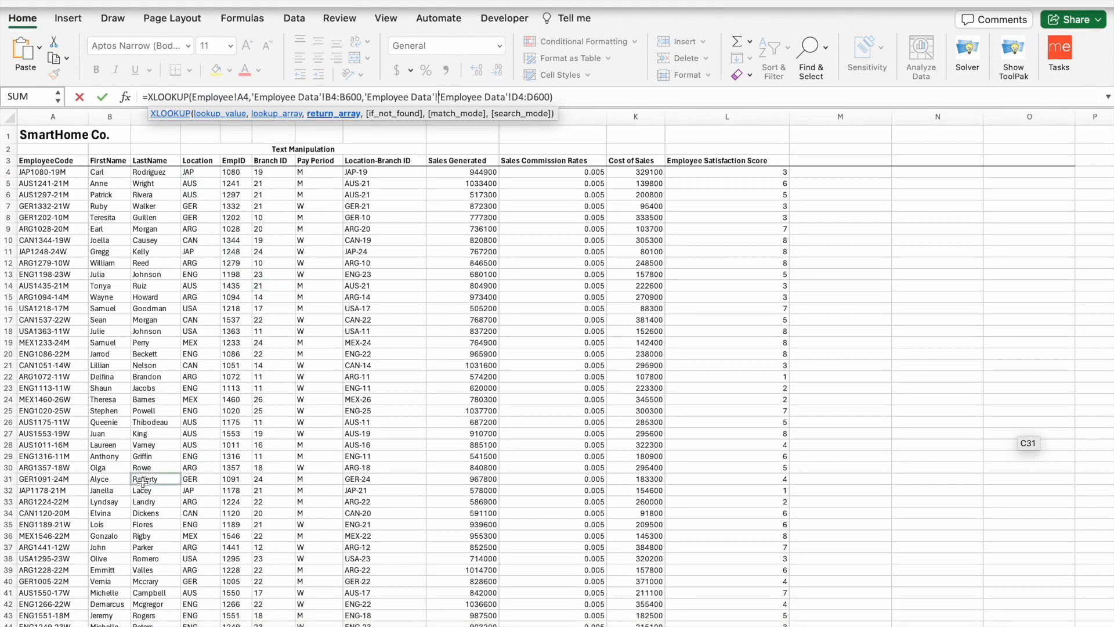
{"action": "key", "text": "BackSpace"}
{"action": "key", "text": "BackSpace"}
{"action": "key", "text": "BackSpace"}
{"action": "key", "text": "BackSpace"}
{"action": "key", "text": "BackSpace"}
{"action": "key", "text": "BackSpace"}
{"action": "key", "text": "BackSpace"}
{"action": "key", "text": "BackSpace"}
{"action": "key", "text": "BackSpace"}
{"action": "key", "text": "BackSpace"}
{"action": "key", "text": "BackSpace"}
{"action": "key", "text": "BackSpace"}
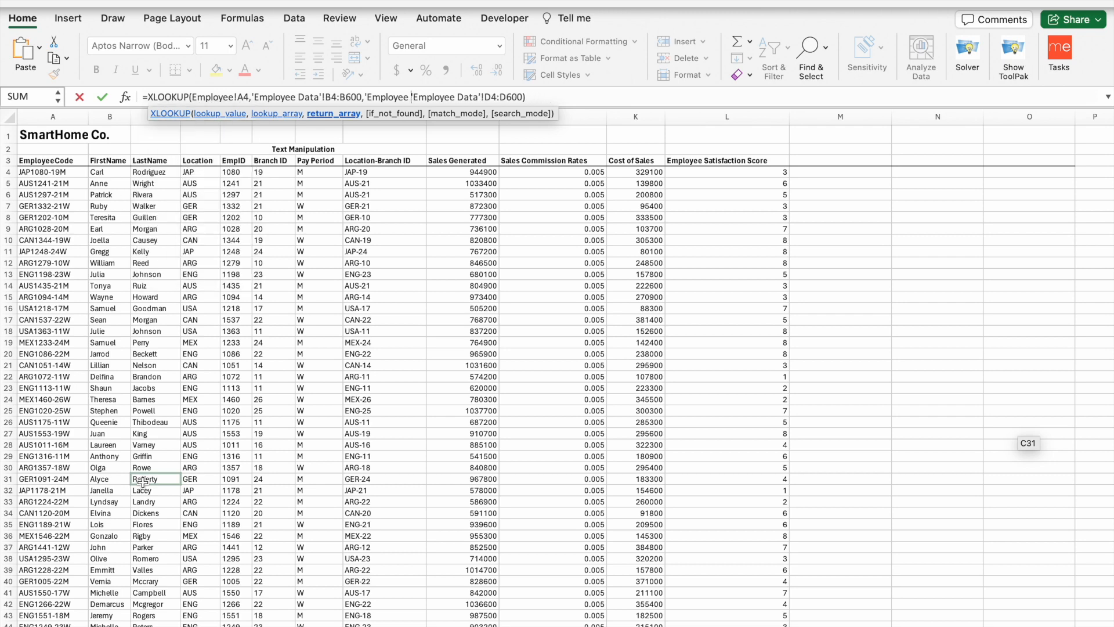
{"action": "key", "text": "BackSpace"}
{"action": "key", "text": "BackSpace"}
{"action": "key", "text": "BackSpace"}
{"action": "key", "text": "BackSpace"}
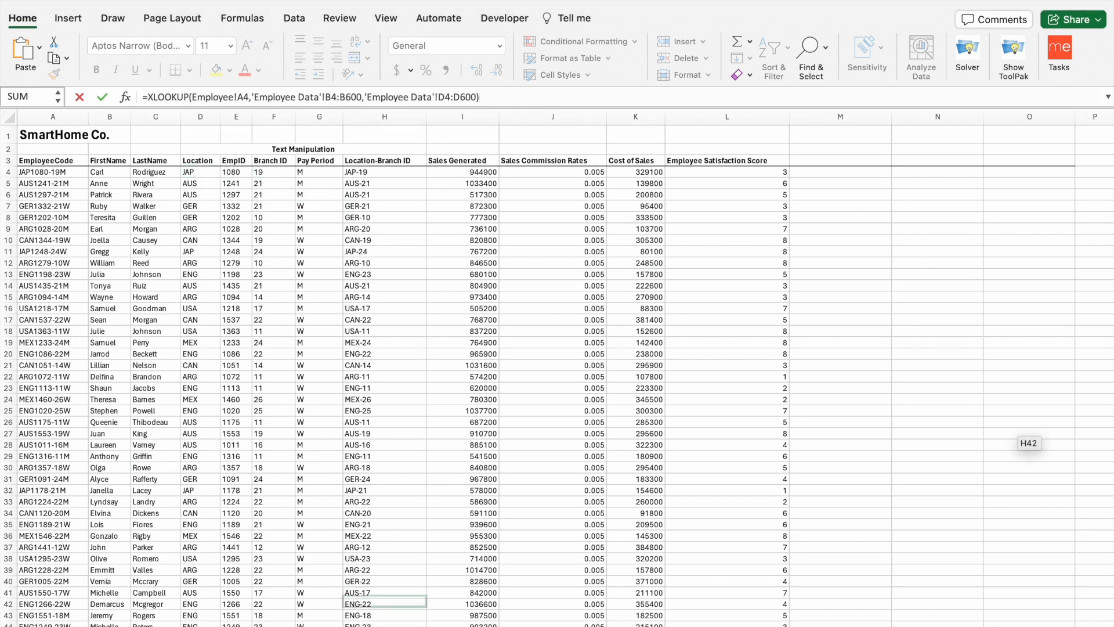
{"action": "key", "text": "Return"}
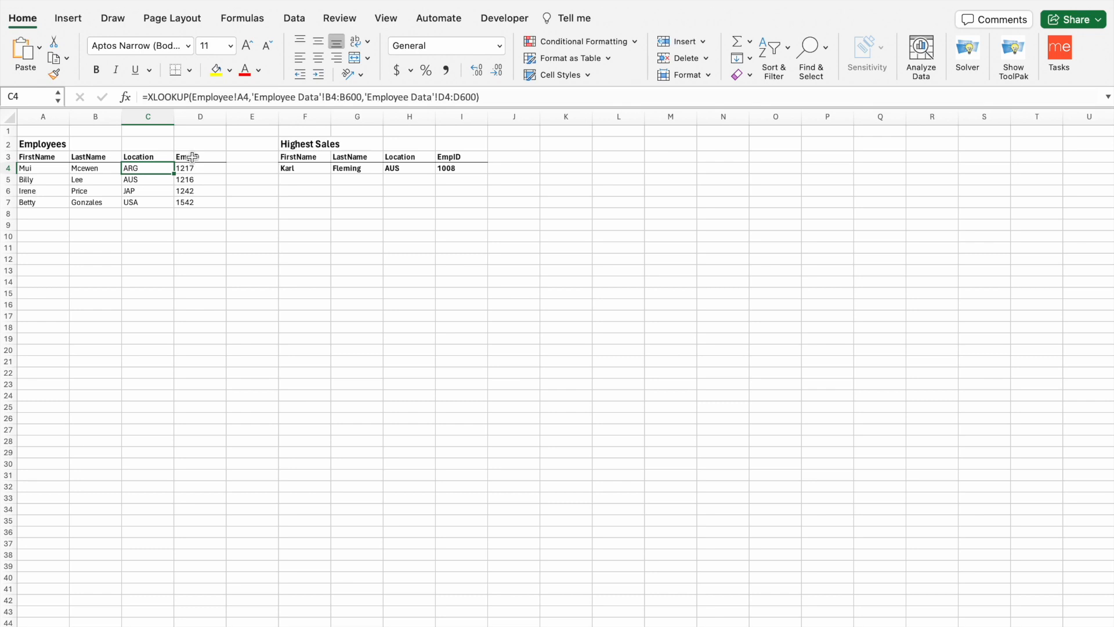
{"action": "left_click", "coordinate": [62, 169]}
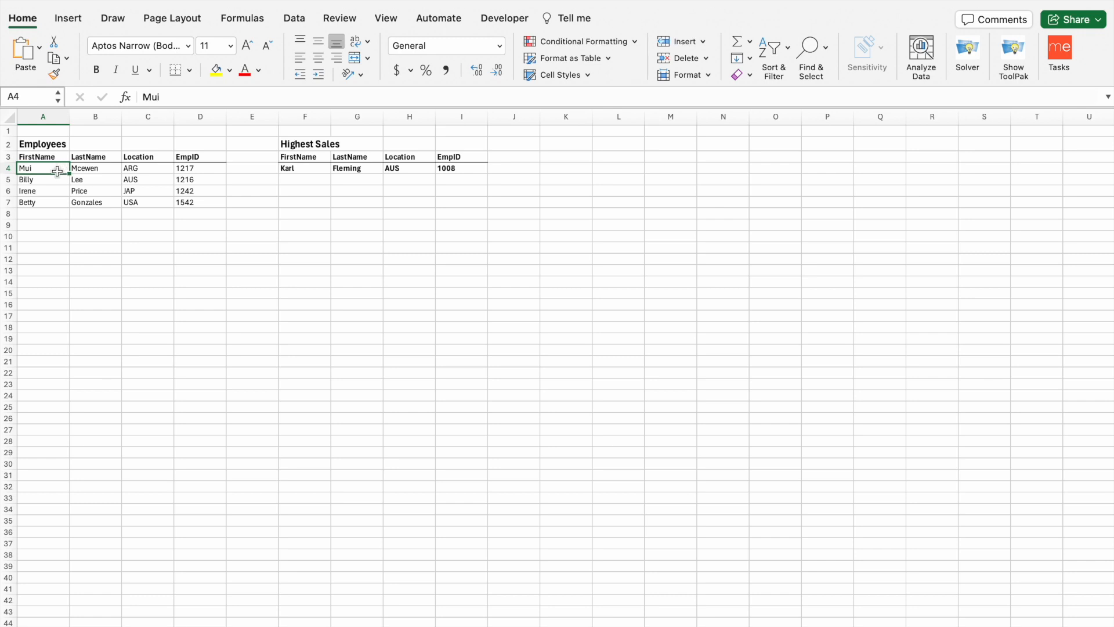
{"action": "left_click", "coordinate": [96, 172]}
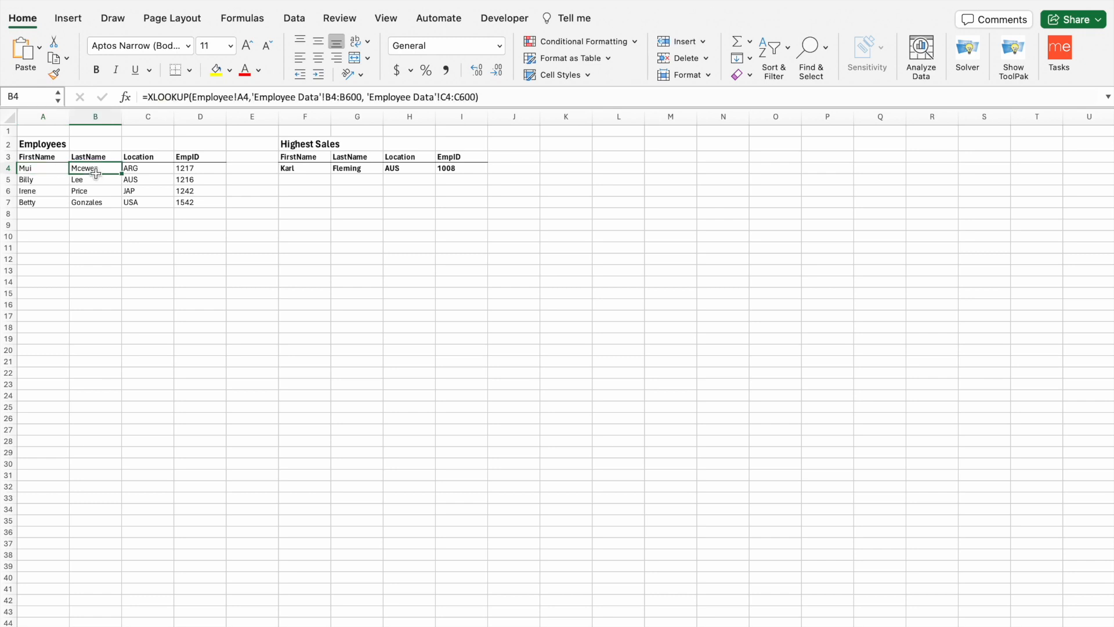
{"action": "left_click", "coordinate": [53, 169]}
{"action": "left_click", "coordinate": [128, 169]}
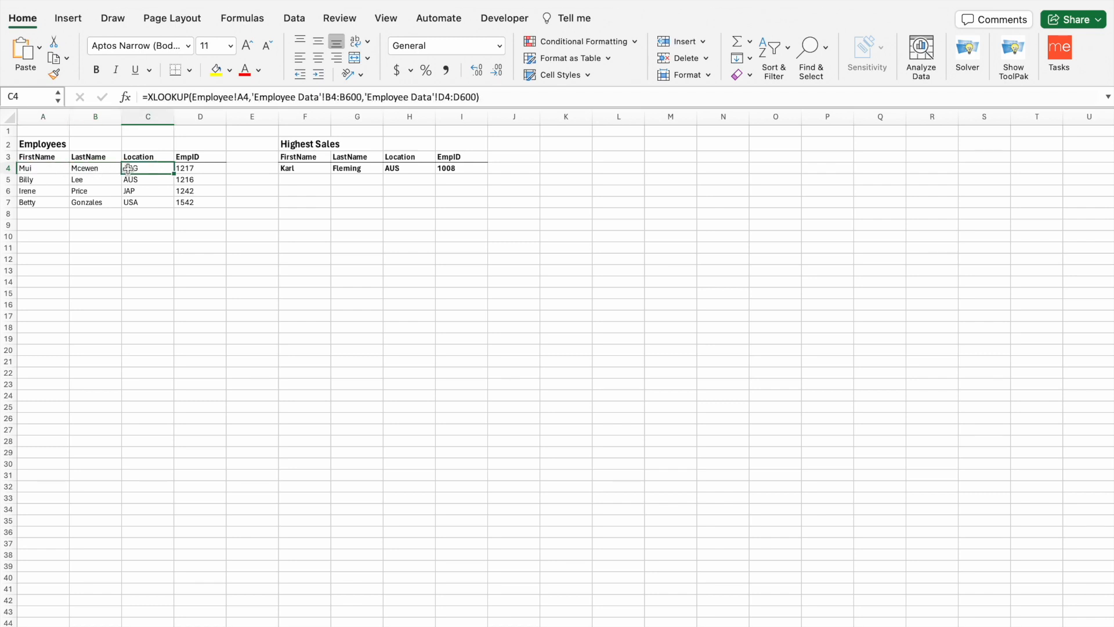
{"action": "left_click", "coordinate": [59, 168]}
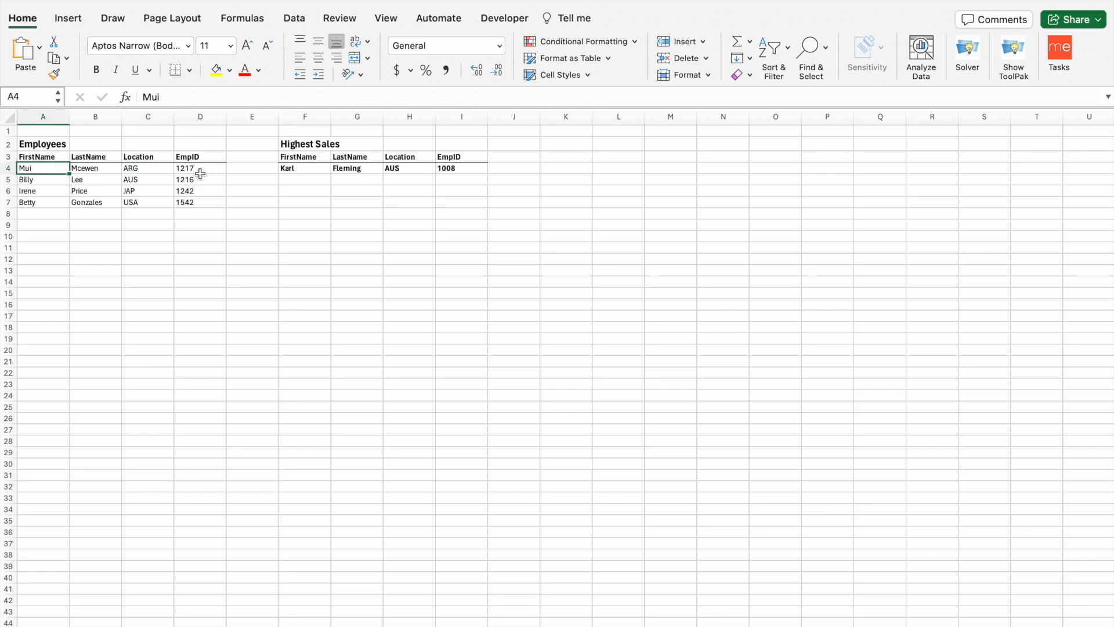
{"action": "left_click", "coordinate": [200, 172]}
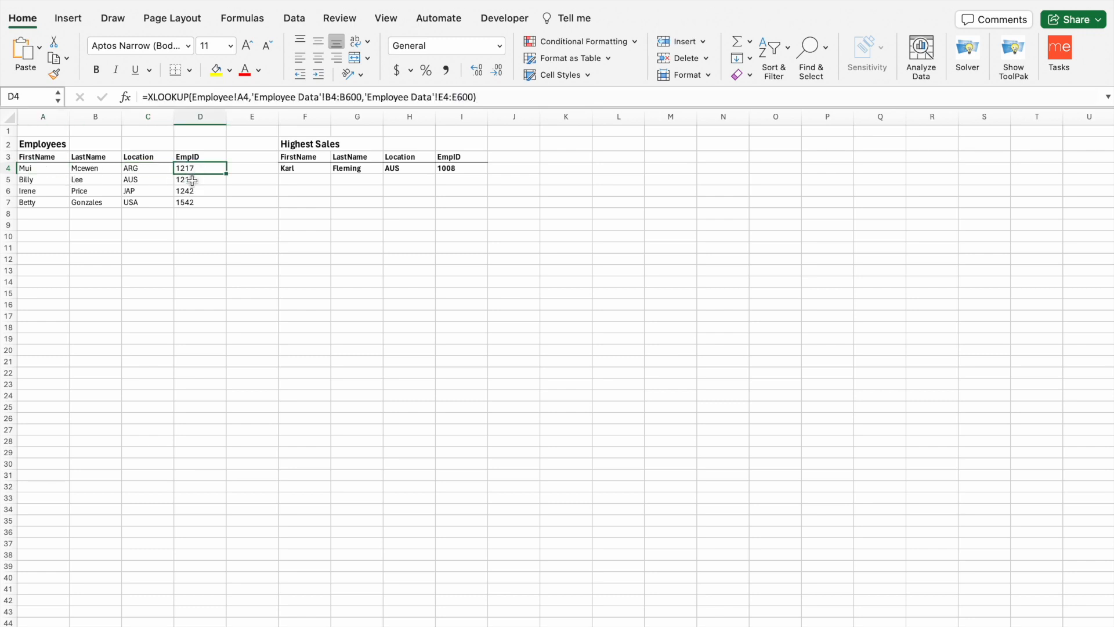
{"action": "left_click", "coordinate": [192, 180]}
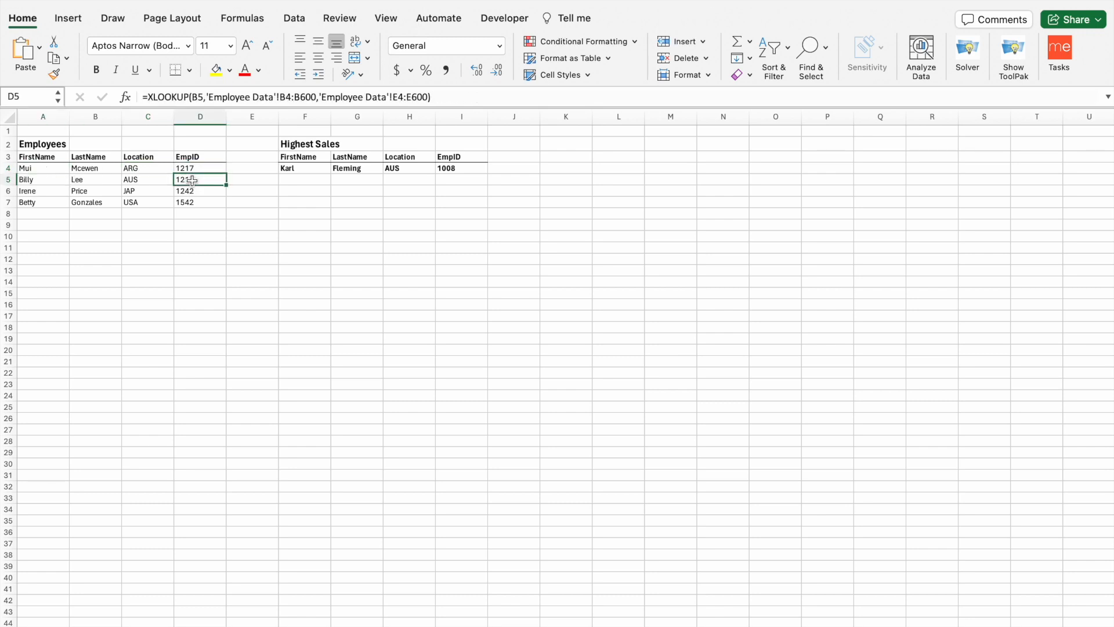
{"action": "left_click", "coordinate": [43, 181]}
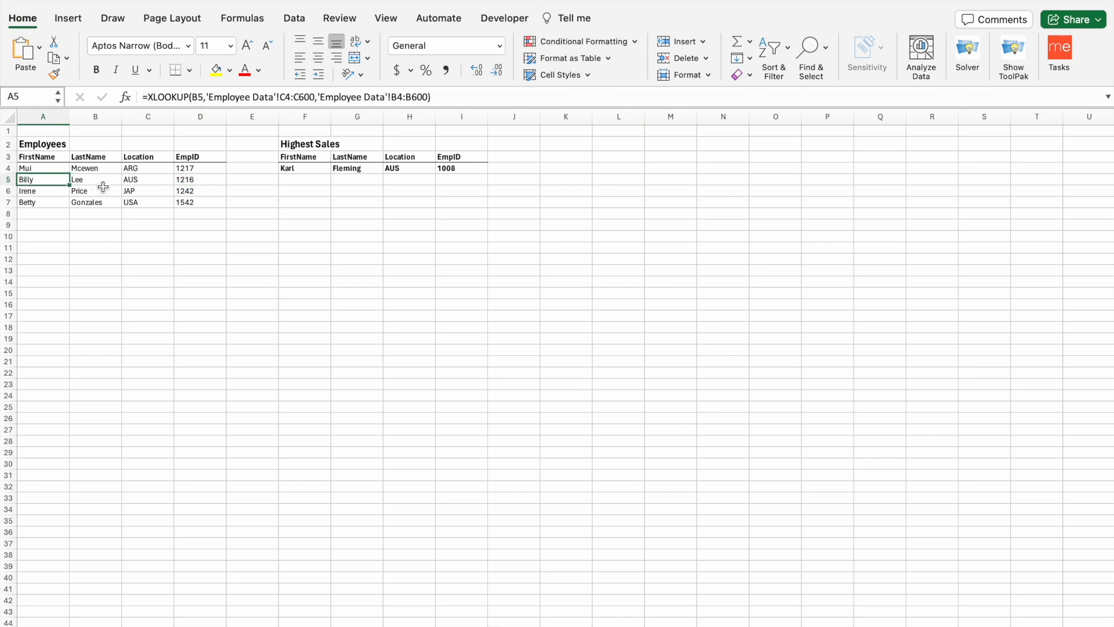
{"action": "left_click_drag", "start_coordinate": [148, 97], "coordinate": [208, 99]}
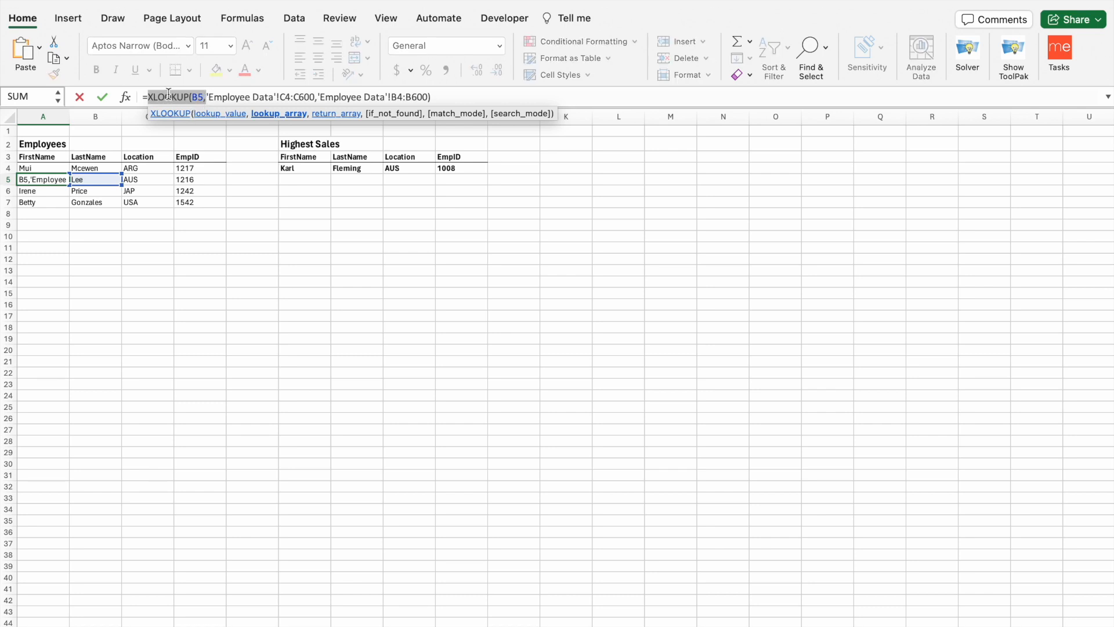
{"action": "left_click", "coordinate": [92, 143]}
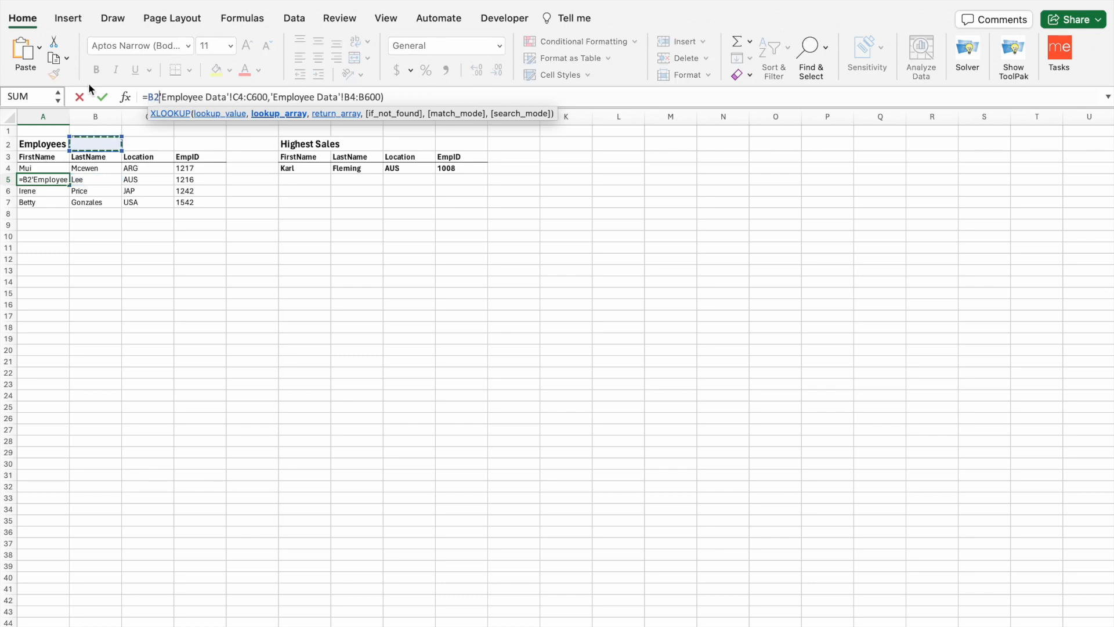
{"action": "left_click", "coordinate": [78, 97]}
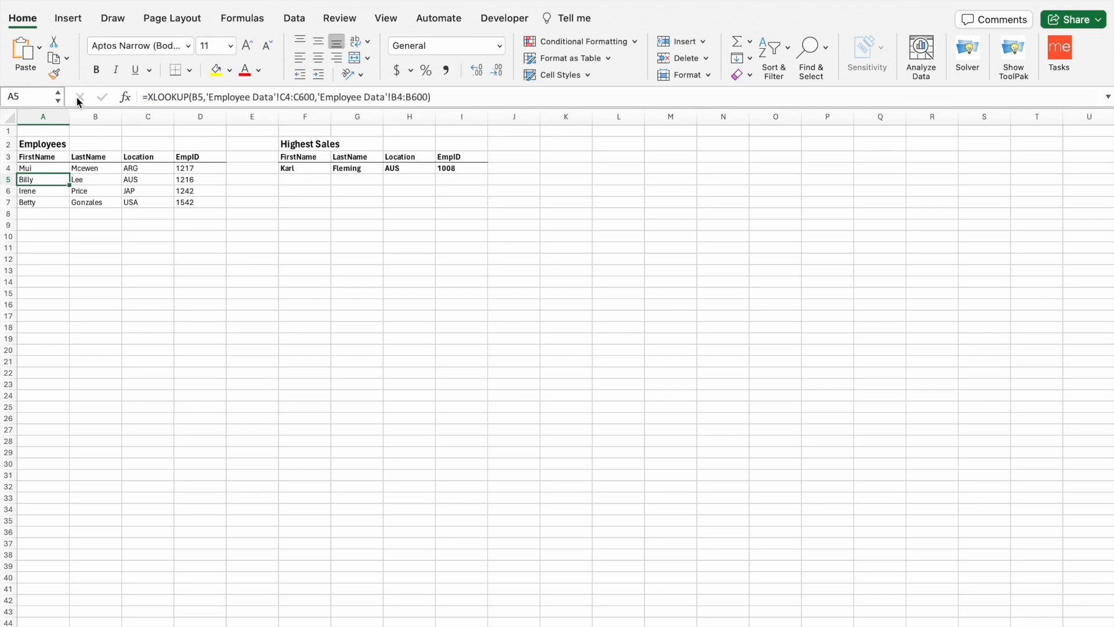
{"action": "left_click", "coordinate": [208, 97]}
{"action": "left_click_drag", "start_coordinate": [209, 98], "coordinate": [314, 93]}
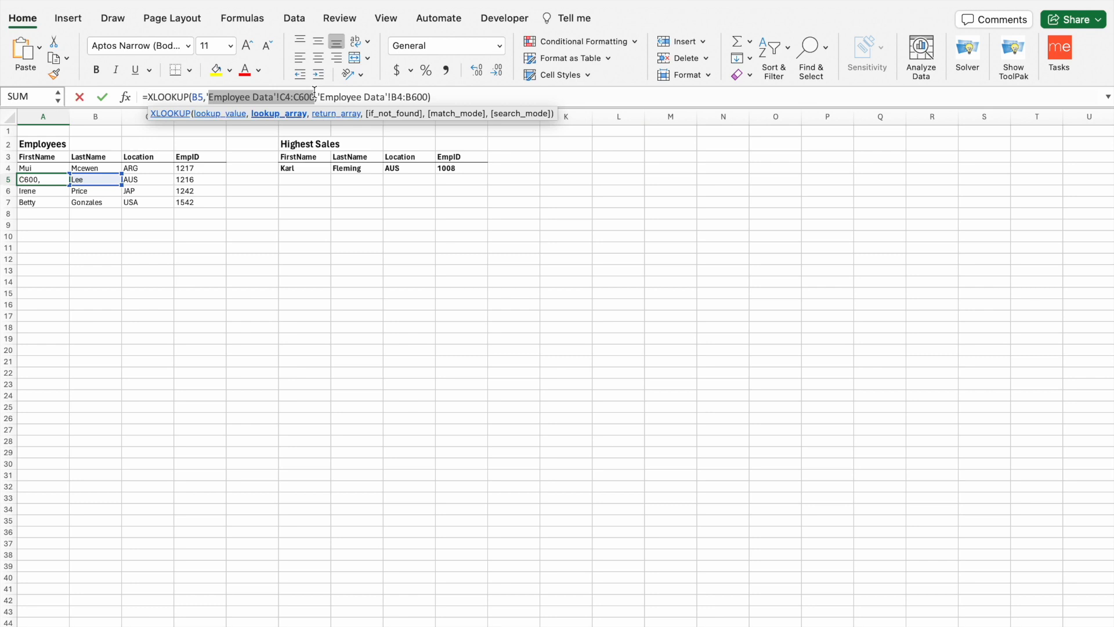
{"action": "key", "text": "Escape"}
{"action": "left_click", "coordinate": [262, 201]}
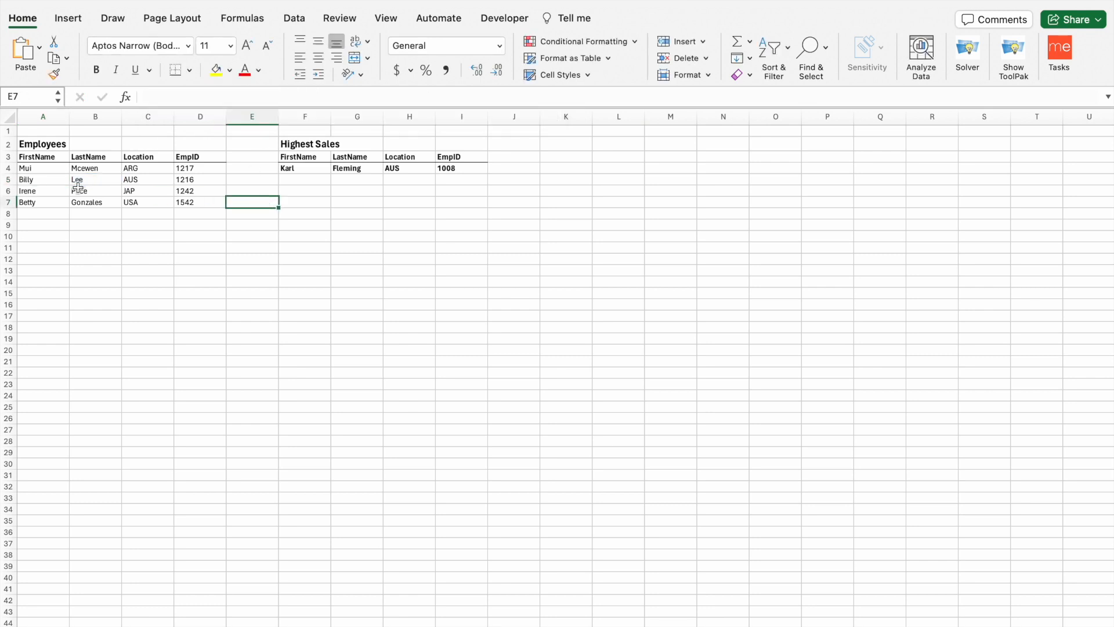
{"action": "left_click", "coordinate": [45, 179]}
{"action": "left_click", "coordinate": [77, 180]}
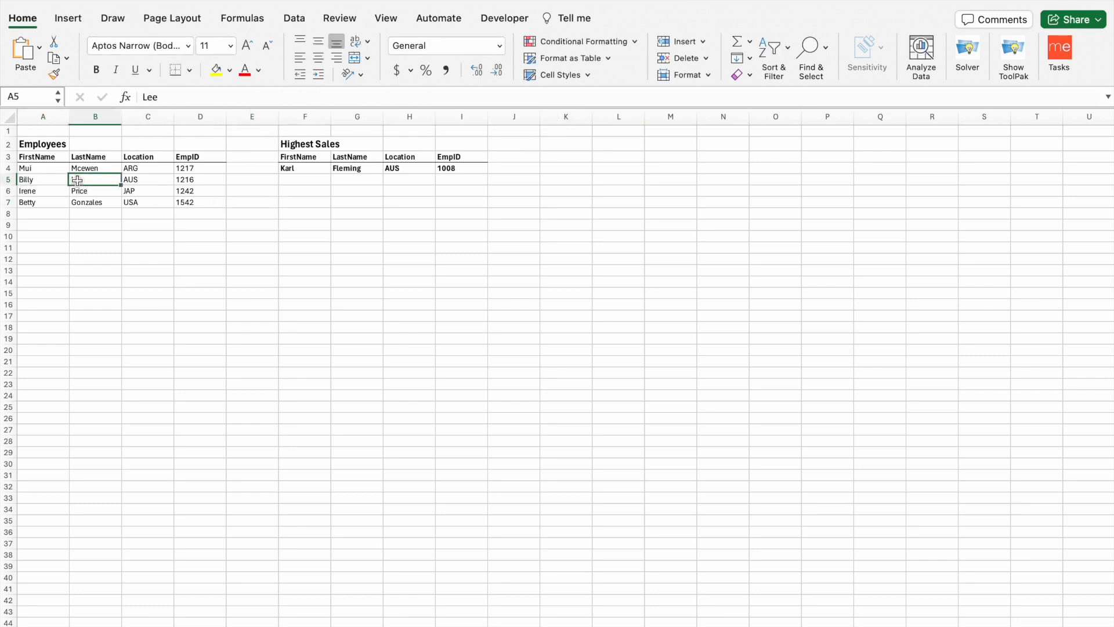
{"action": "left_click", "coordinate": [48, 182]}
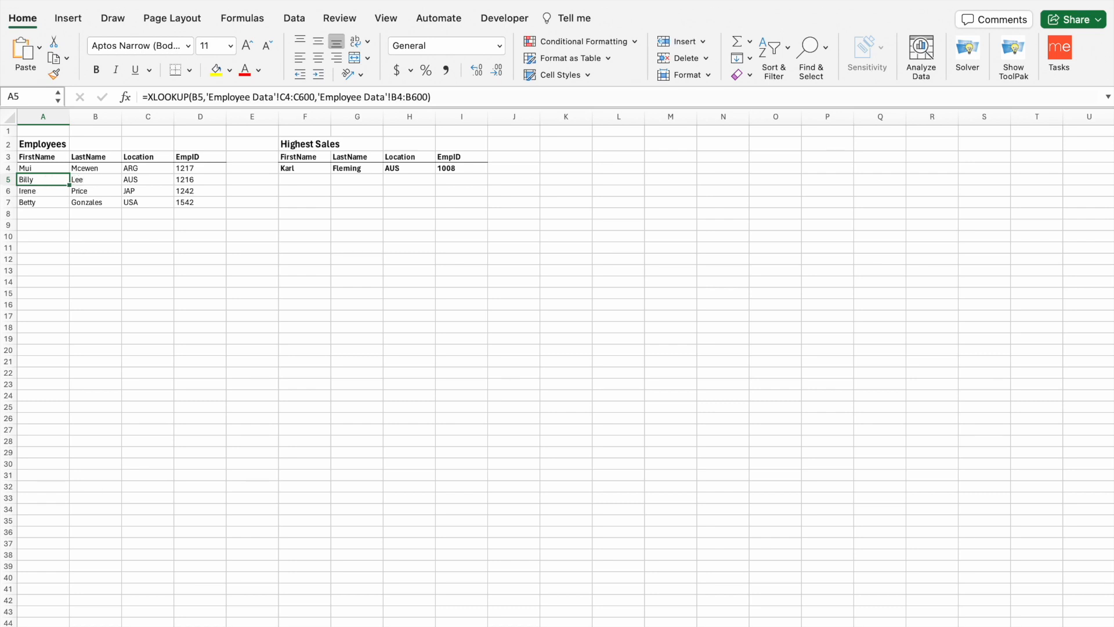
{"action": "key", "text": "ctrl+Page_Up"}
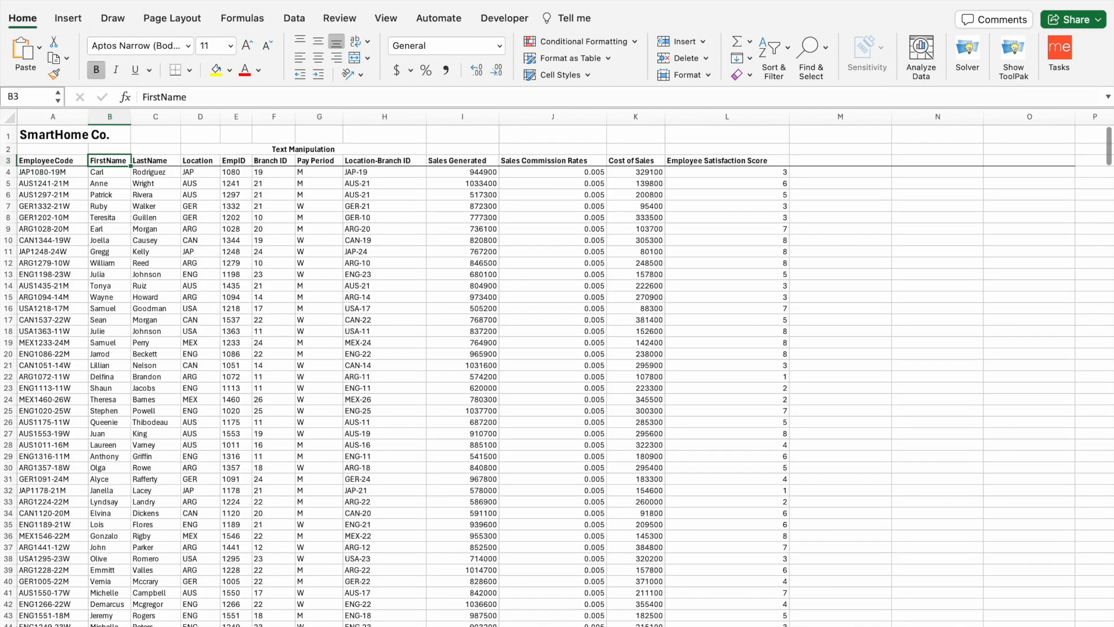
{"action": "key", "text": "ctrl+Page_Down"}
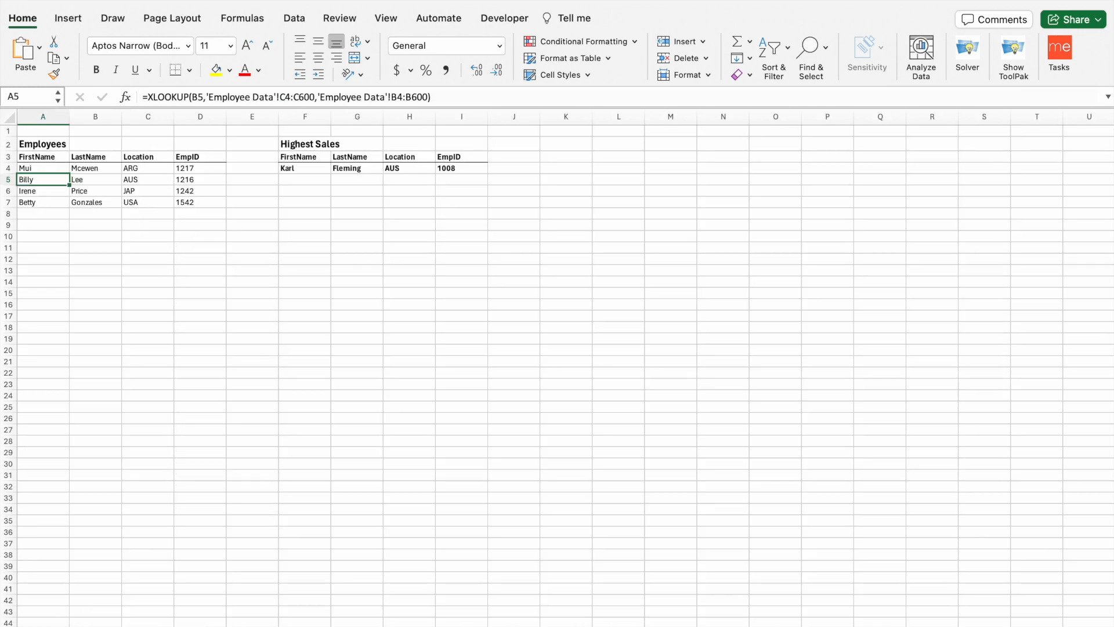
{"action": "left_click", "coordinate": [305, 172]}
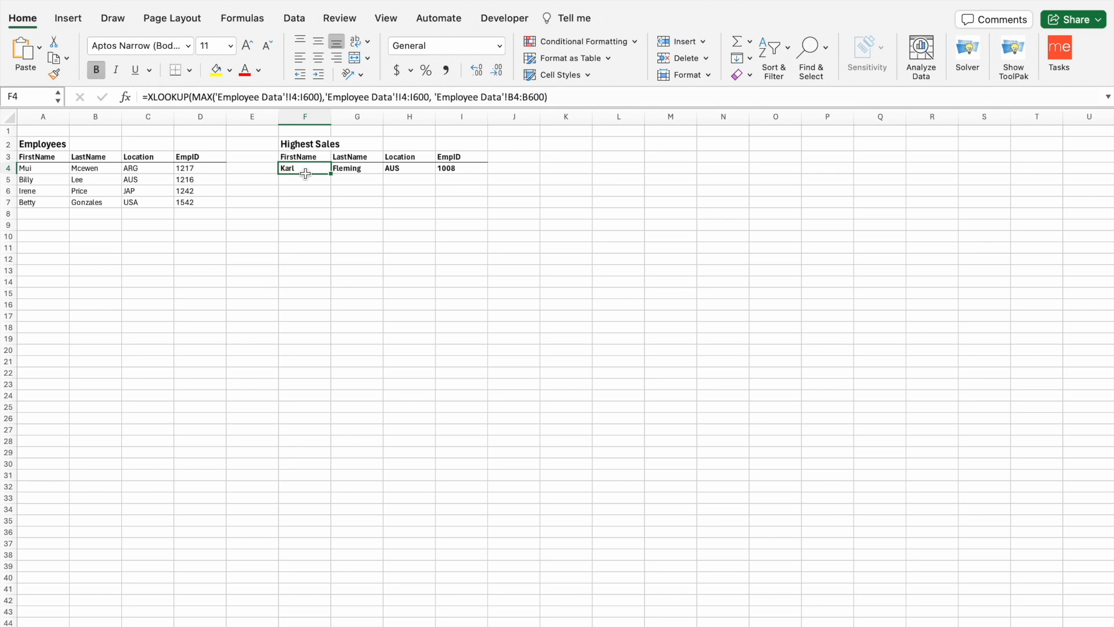
- Inspect F4's Highest Sales formula, highlight its MAX part, and cancel the accidental change
{"action": "left_click_drag", "start_coordinate": [277, 142], "coordinate": [542, 182]}
{"action": "left_click", "coordinate": [542, 180]}
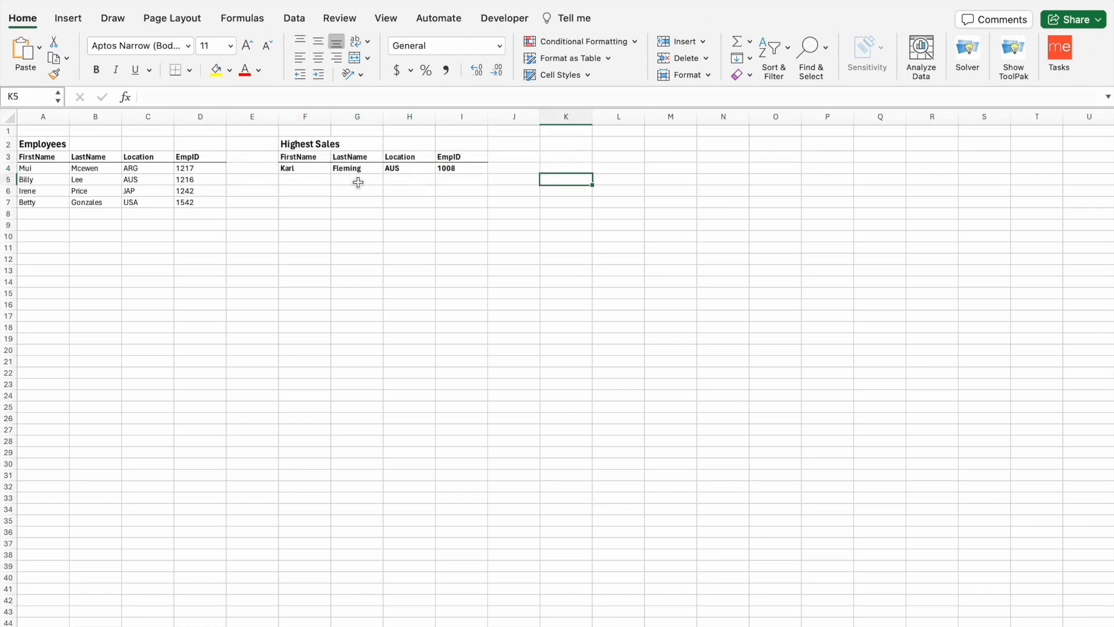
{"action": "left_click", "coordinate": [316, 169]}
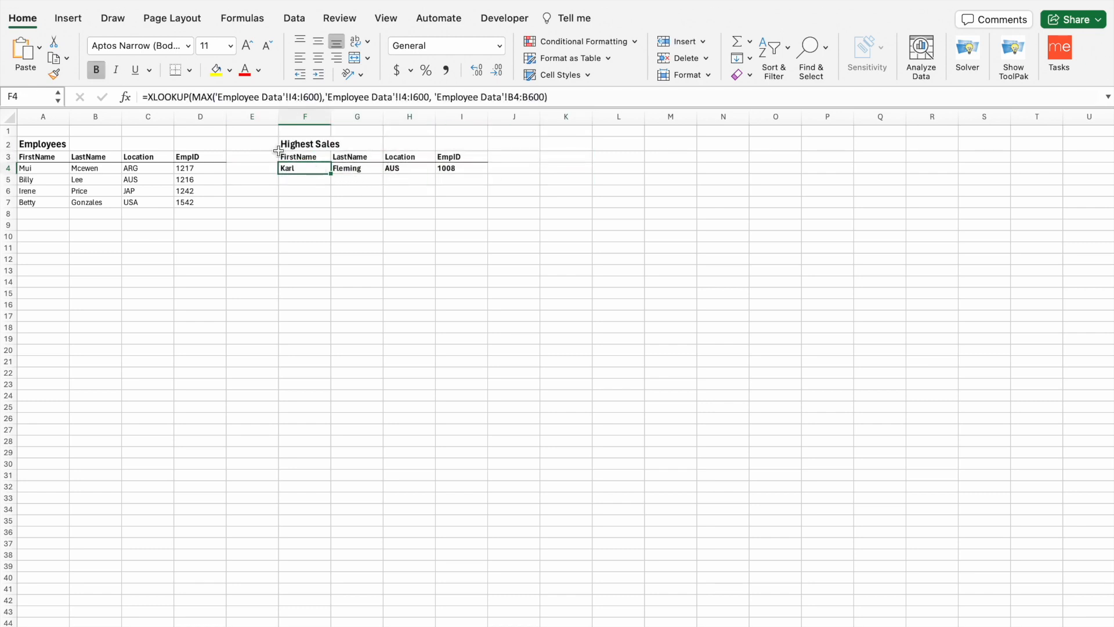
{"action": "left_click_drag", "start_coordinate": [193, 97], "coordinate": [319, 98]}
{"action": "left_click", "coordinate": [248, 243]}
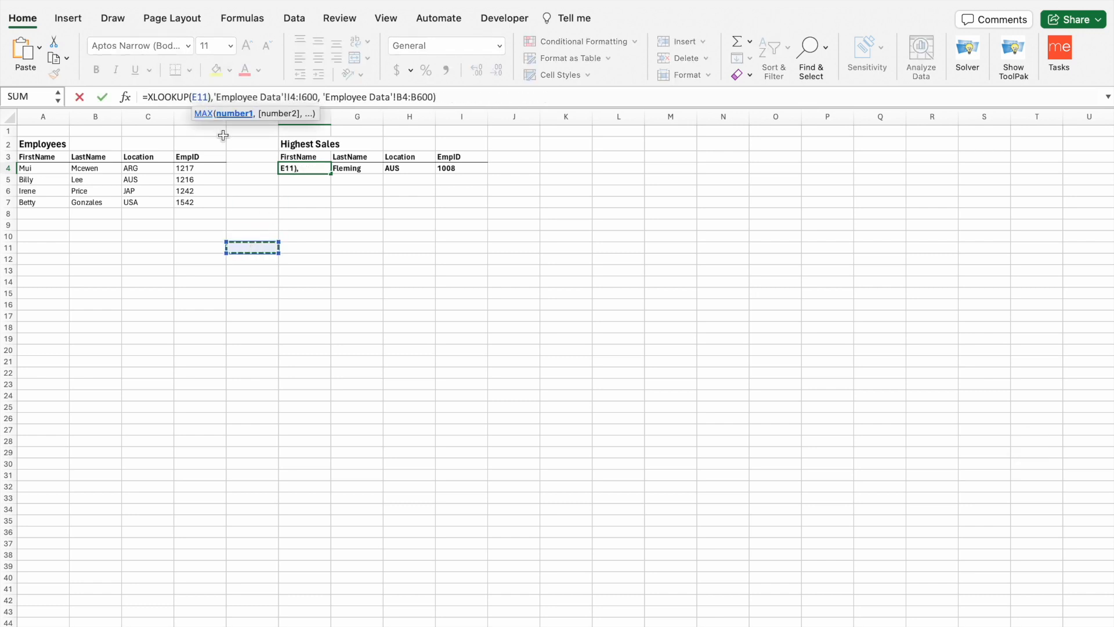
{"action": "left_click", "coordinate": [79, 99]}
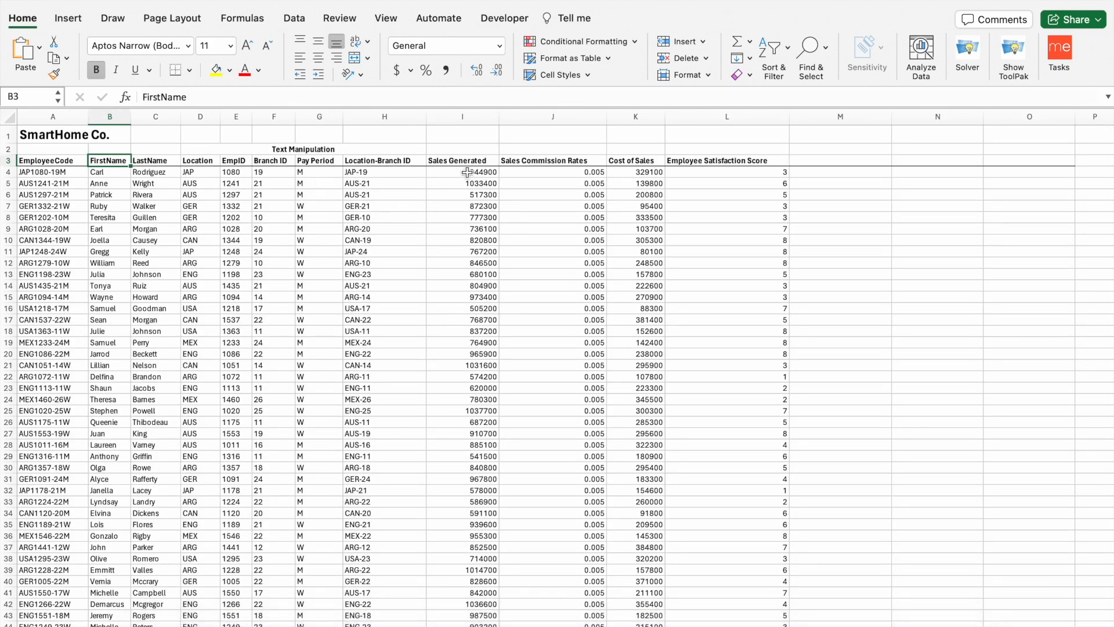
- Scroll the Sales Generated column from I4, then move to the Highest Sales sheet with Ctrl+Page Down
{"action": "left_click", "coordinate": [467, 173]}
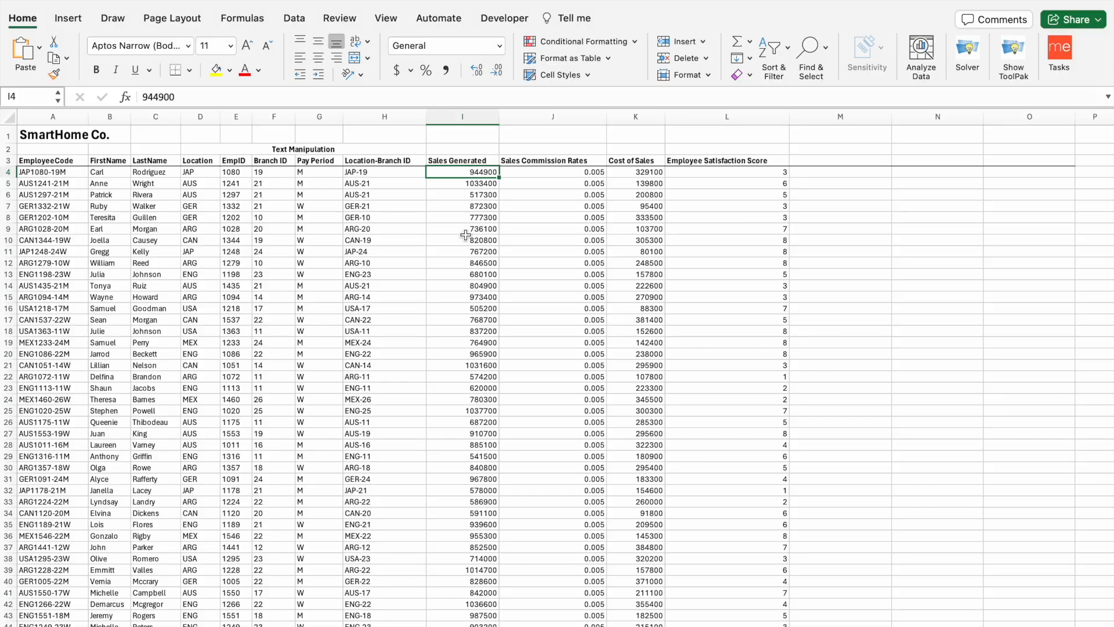
{"action": "scroll", "coordinate": [470, 307], "scroll_direction": "down", "scroll_amount": 20}
{"action": "scroll", "coordinate": [470, 307], "scroll_direction": "down", "scroll_amount": 20}
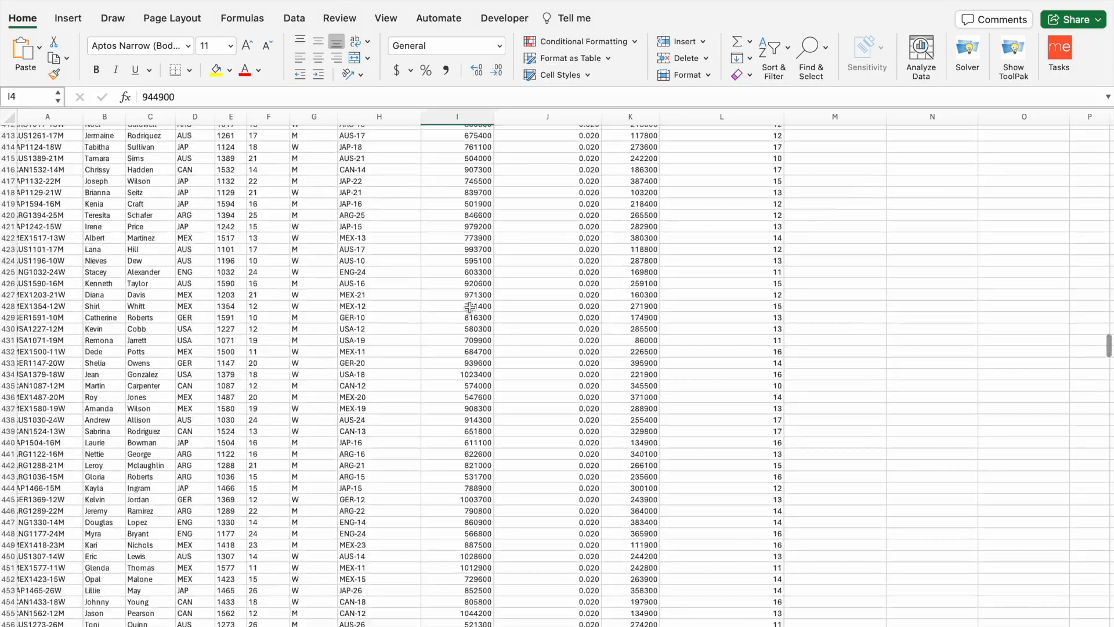
{"action": "scroll", "coordinate": [469, 307], "scroll_direction": "up", "scroll_amount": 20}
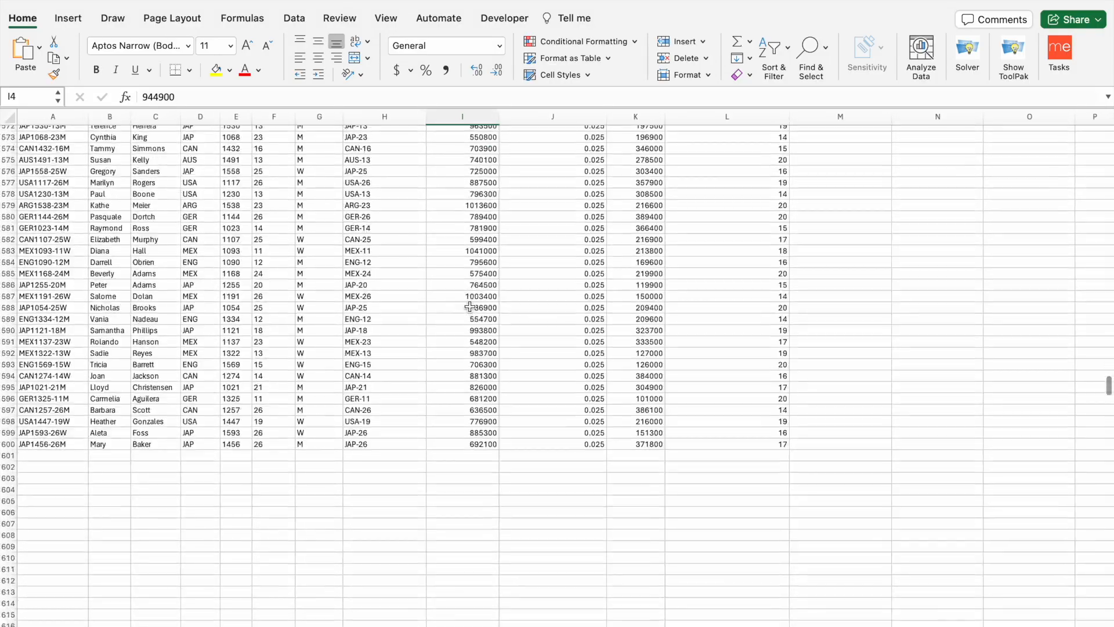
{"action": "scroll", "coordinate": [469, 304], "scroll_direction": "up", "scroll_amount": 20}
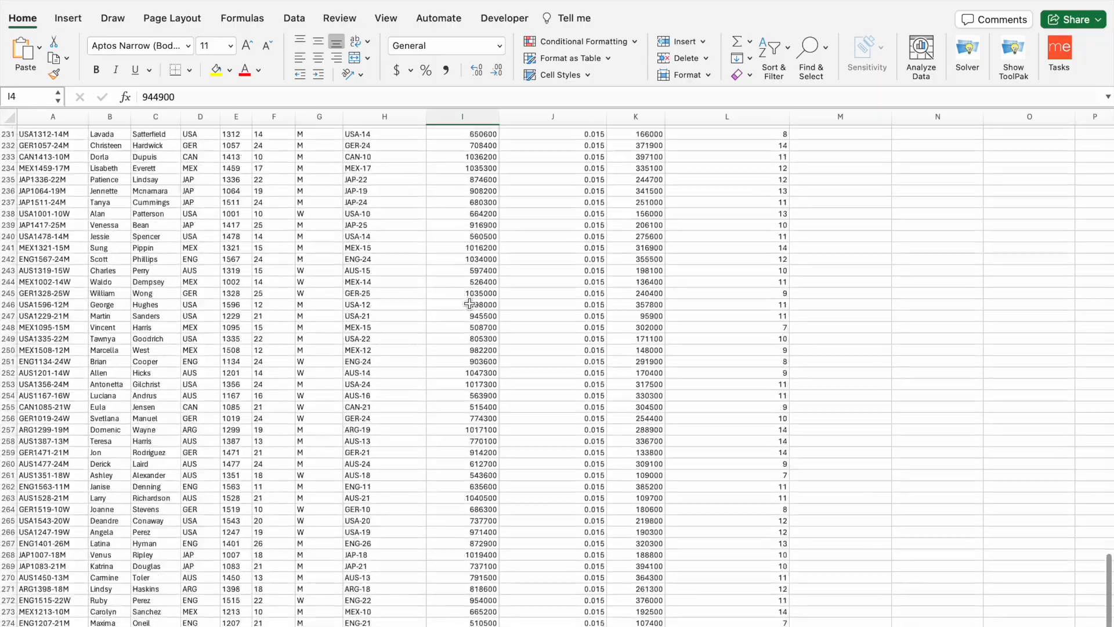
{"action": "scroll", "coordinate": [469, 303], "scroll_direction": "up", "scroll_amount": 5}
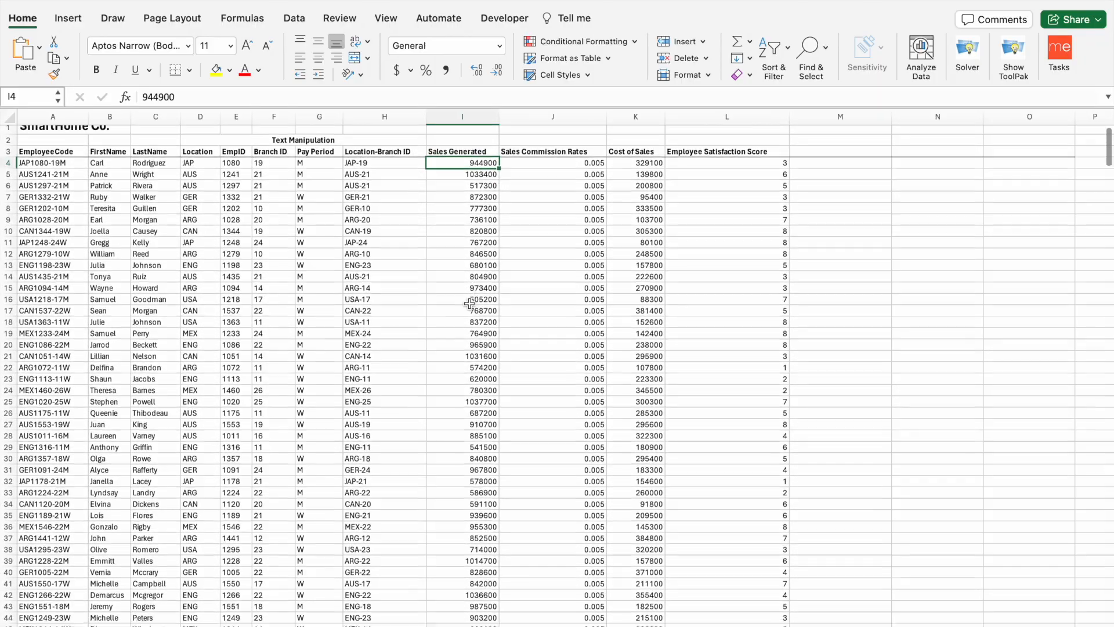
{"action": "key", "text": "ctrl+Page_Down"}
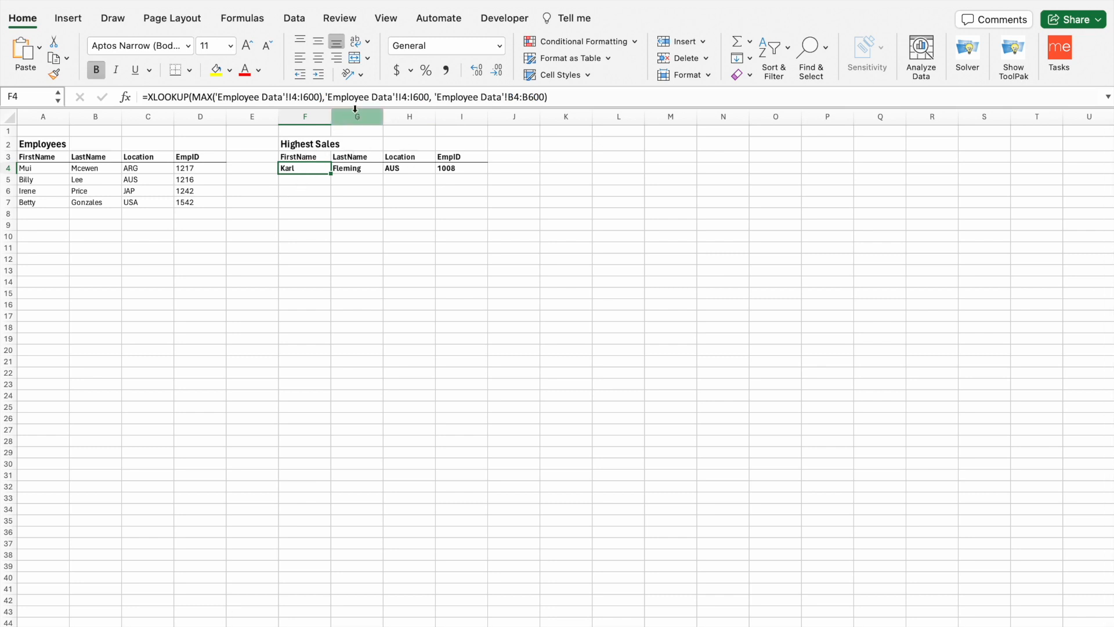
- Test replacing F4's MAX argument with F10, cancel the edit, and view Employee Data
{"action": "left_click_drag", "start_coordinate": [192, 97], "coordinate": [322, 96]}
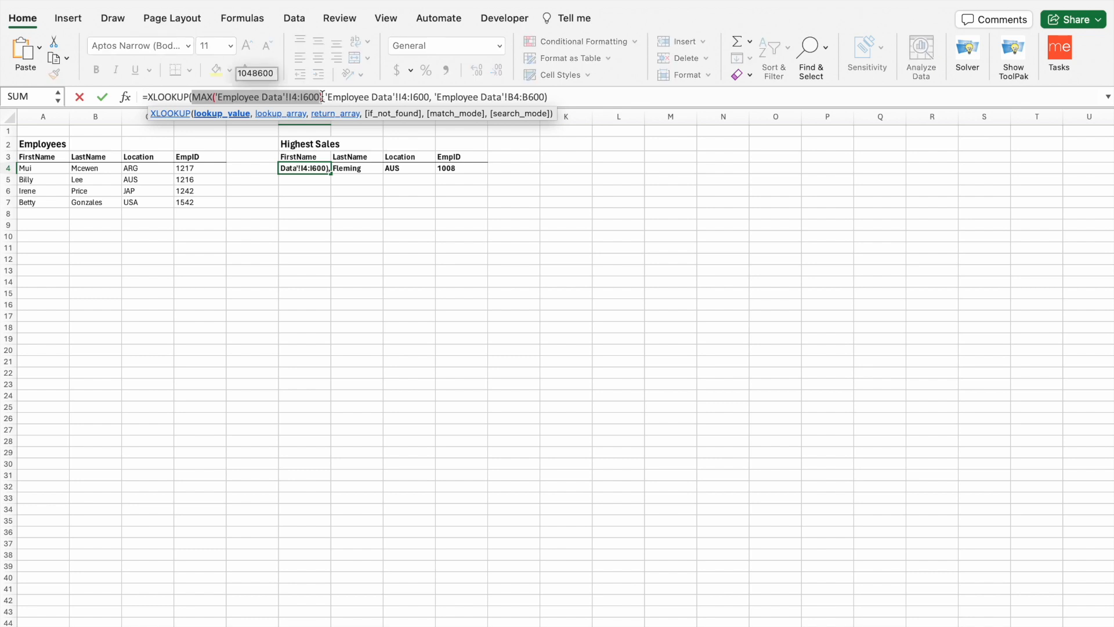
{"action": "left_click", "coordinate": [280, 236]}
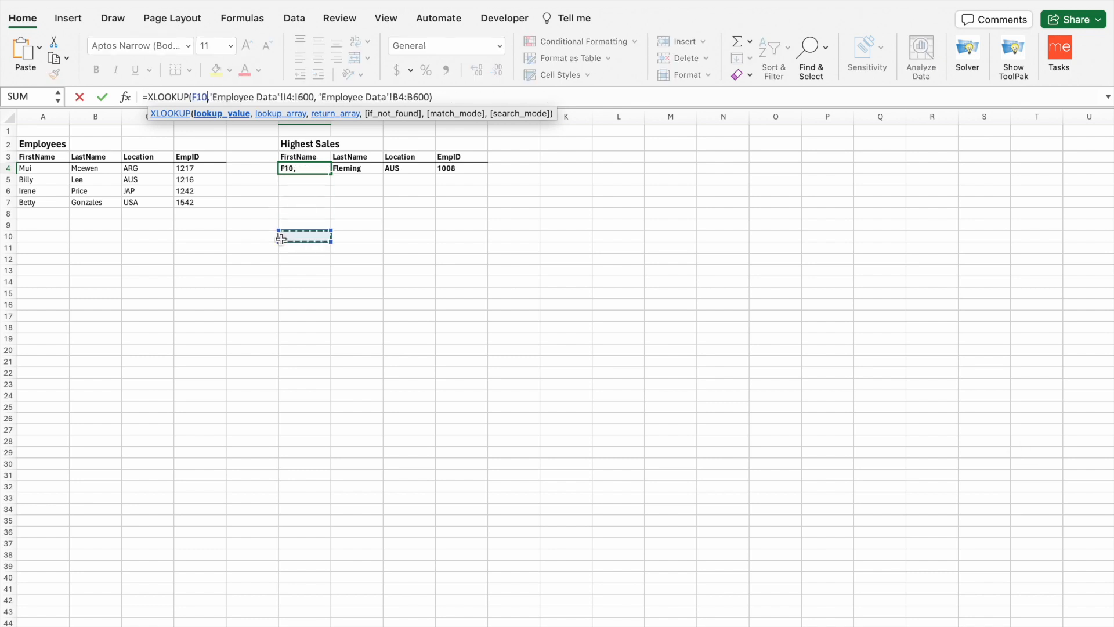
{"action": "left_click", "coordinate": [79, 97]}
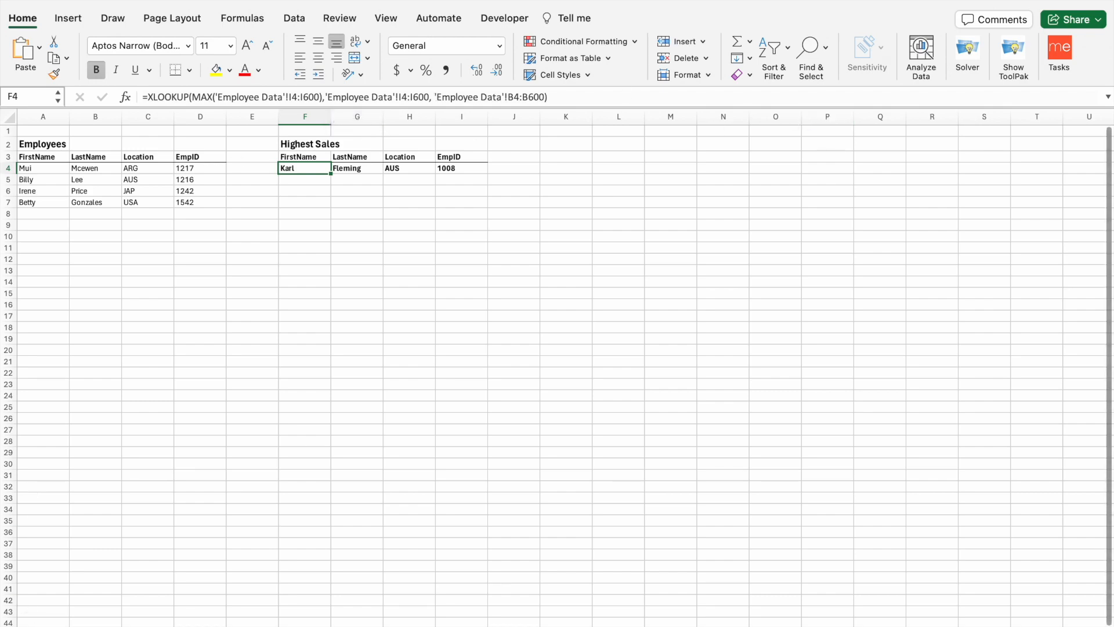
{"action": "left_click", "coordinate": [504, 626]}
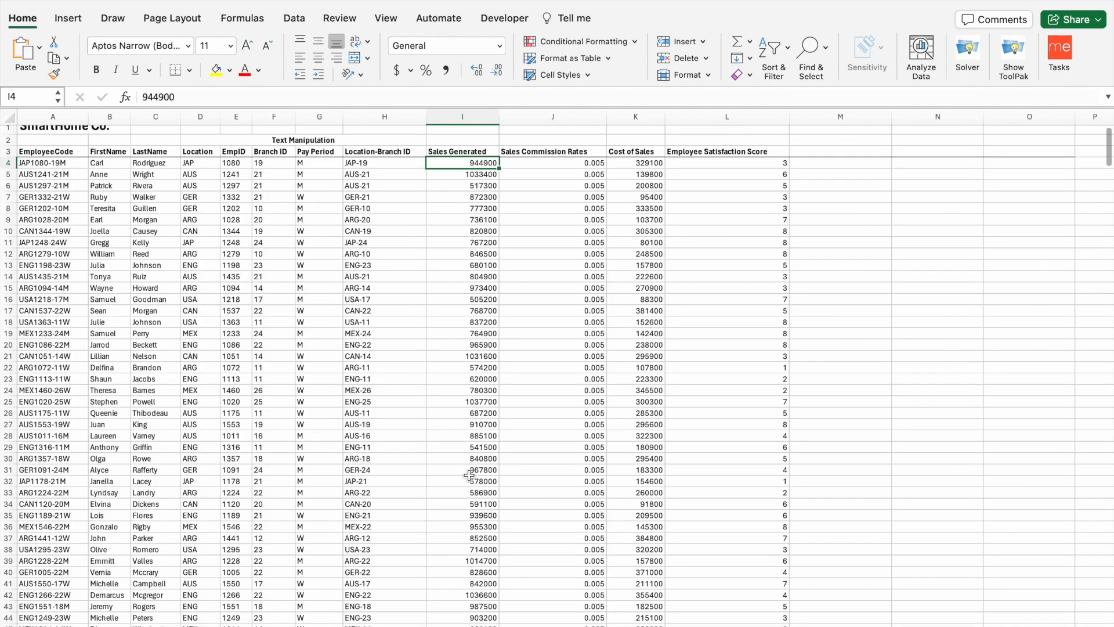
- Find the 1023000 sales record in row 110, then return to the Highest Sales sheet
{"action": "scroll", "coordinate": [433, 489], "scroll_direction": "down", "scroll_amount": 7}
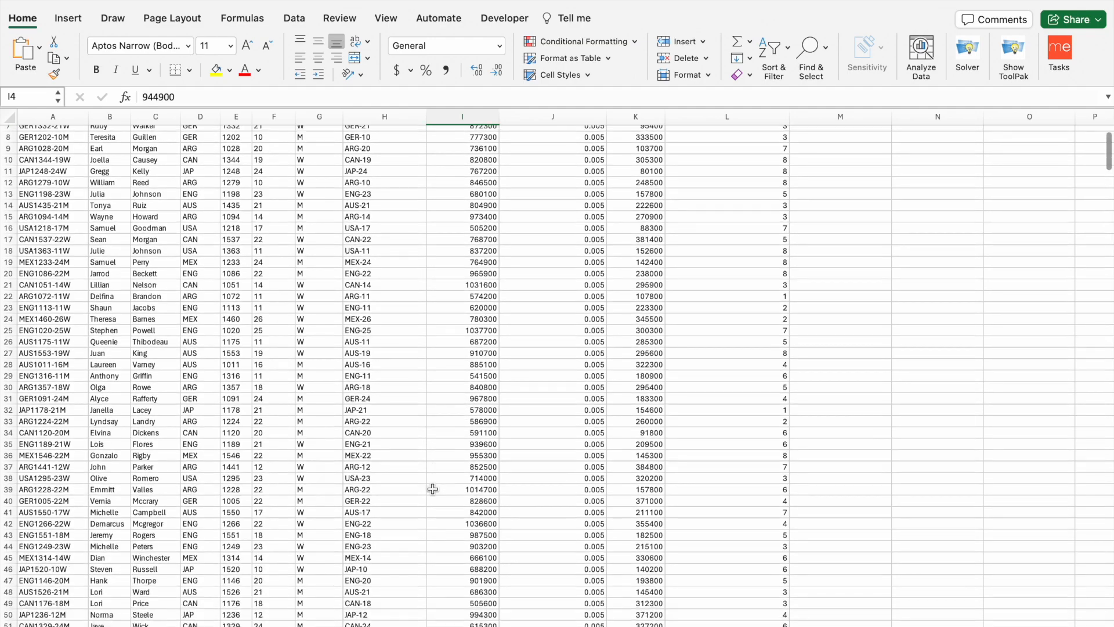
{"action": "scroll", "coordinate": [433, 489], "scroll_direction": "down", "scroll_amount": 13}
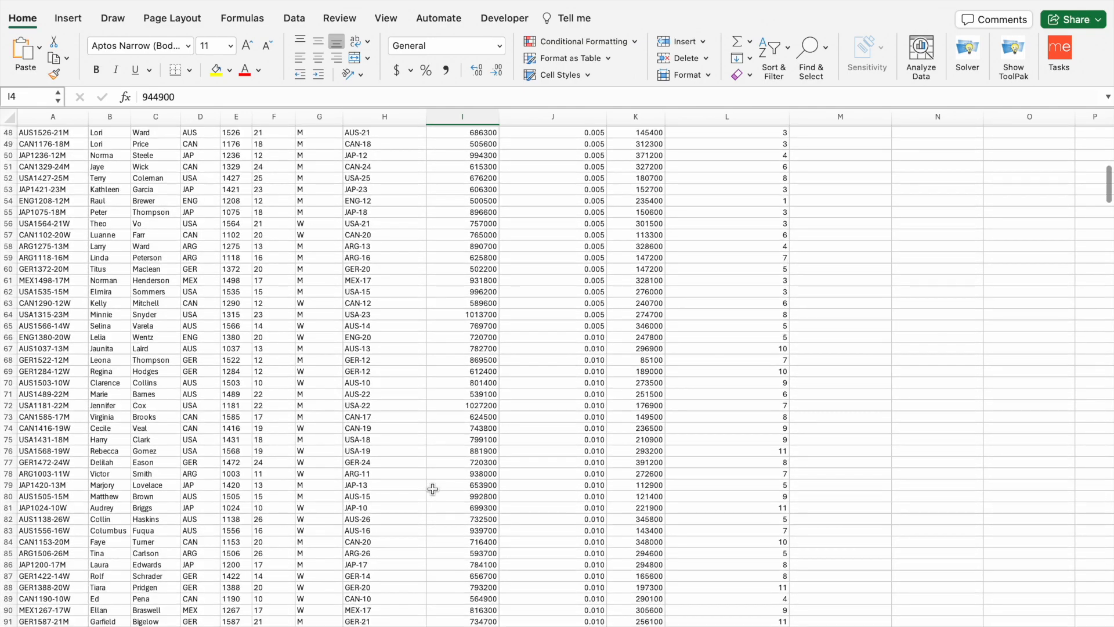
{"action": "scroll", "coordinate": [433, 489], "scroll_direction": "down", "scroll_amount": 2}
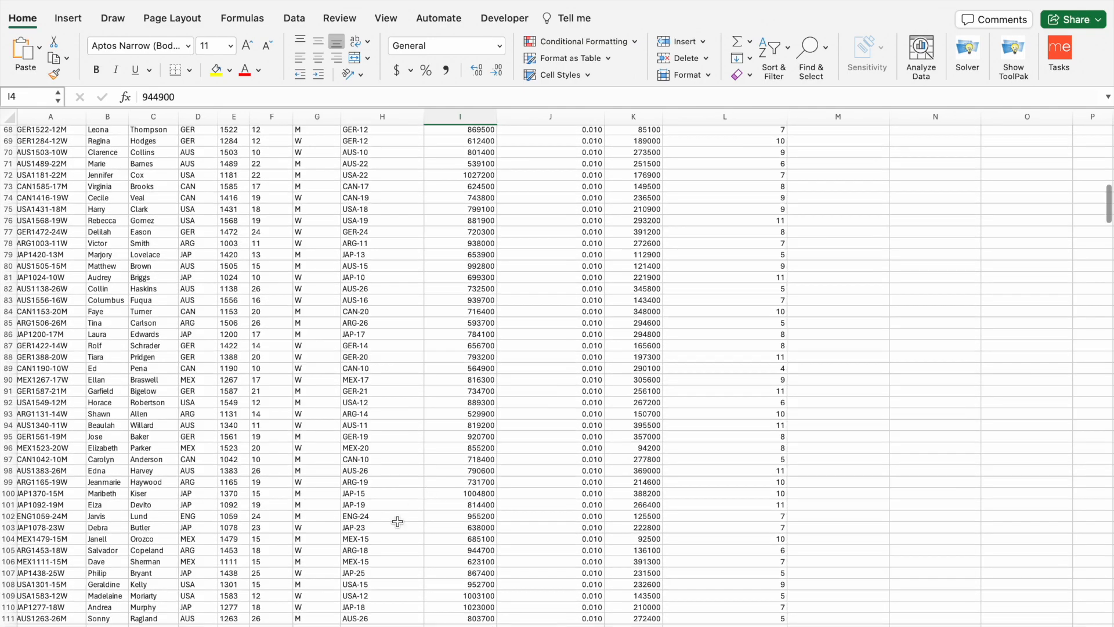
{"action": "scroll", "coordinate": [386, 537], "scroll_direction": "down", "scroll_amount": 2}
{"action": "scroll", "coordinate": [386, 537], "scroll_direction": "down", "scroll_amount": 1}
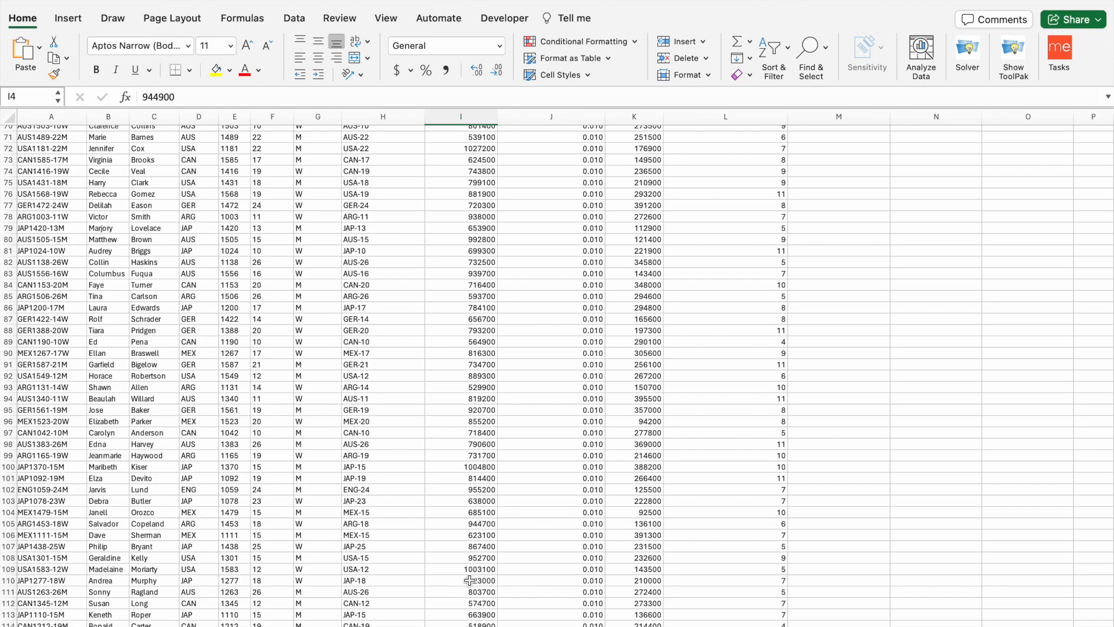
{"action": "left_click", "coordinate": [480, 581]}
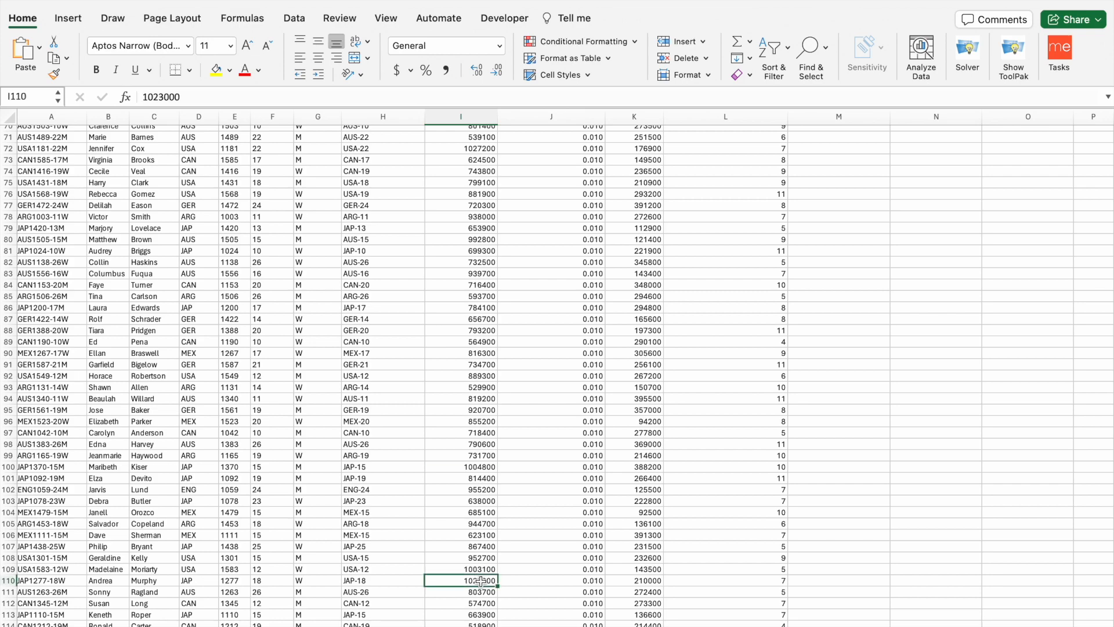
{"action": "scroll", "coordinate": [480, 581], "scroll_direction": "down", "scroll_amount": 8}
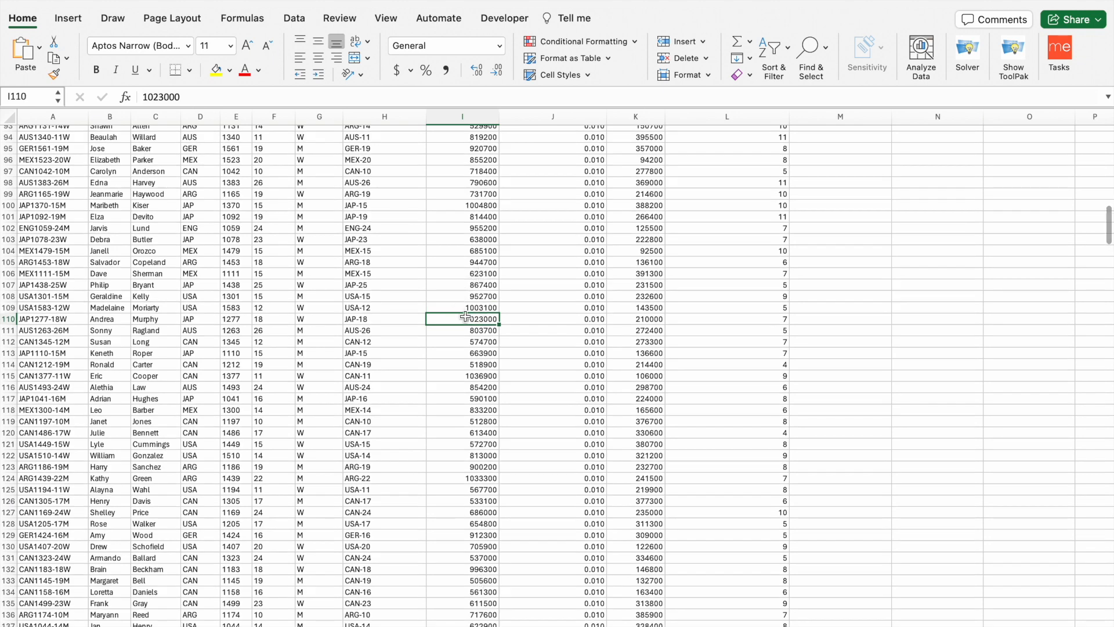
{"action": "left_click", "coordinate": [110, 321]}
{"action": "scroll", "coordinate": [110, 321], "scroll_direction": "up", "scroll_amount": 9}
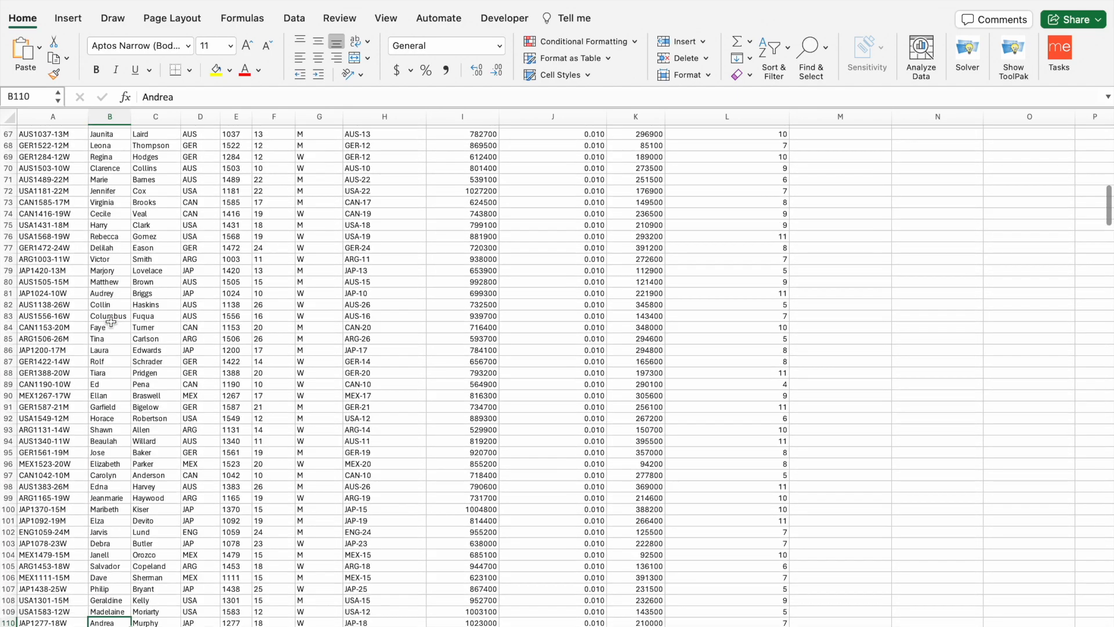
{"action": "scroll", "coordinate": [110, 321], "scroll_direction": "down", "scroll_amount": 2}
{"action": "scroll", "coordinate": [110, 321], "scroll_direction": "right", "scroll_amount": 1}
{"action": "key", "text": "ctrl+Page_Down"}
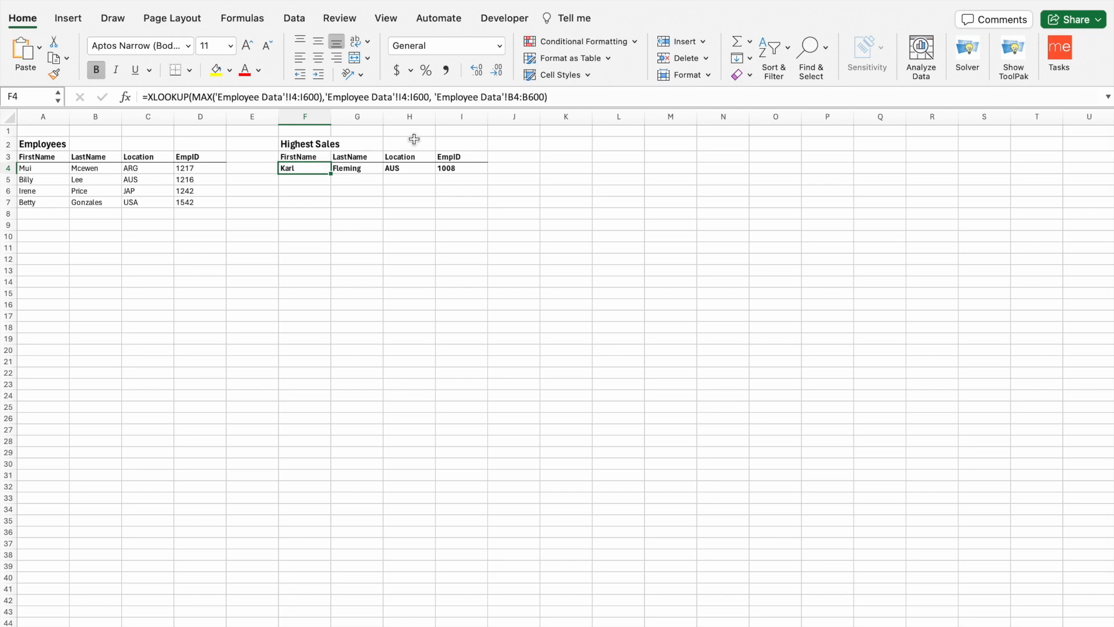
{"action": "left_click", "coordinate": [438, 97]}
{"action": "left_click_drag", "start_coordinate": [438, 96], "coordinate": [544, 97]}
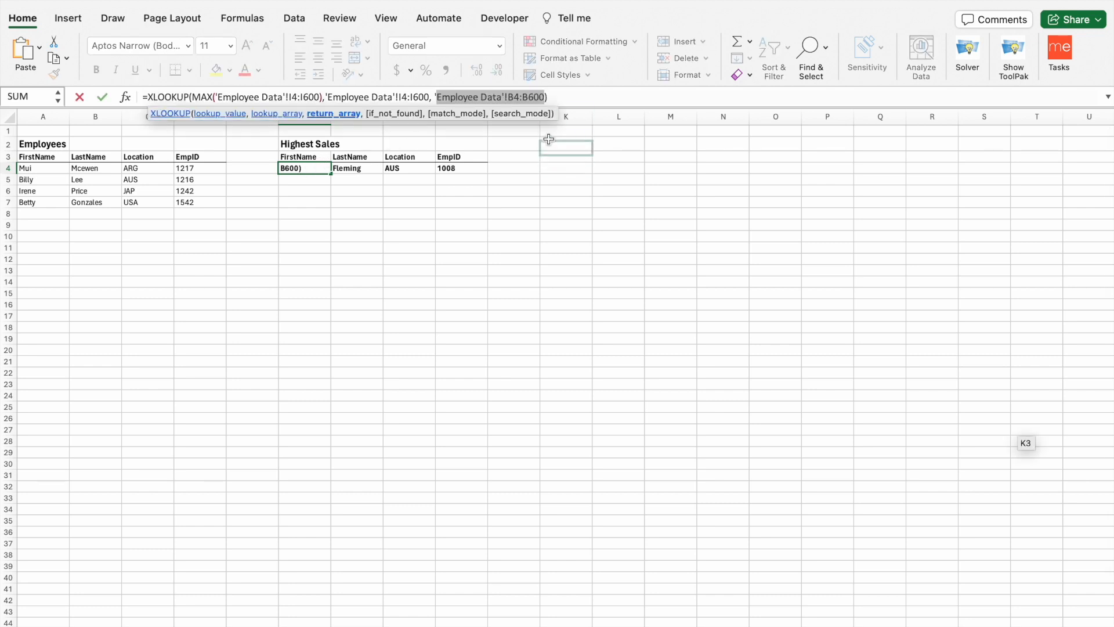
{"action": "left_click", "coordinate": [574, 98]}
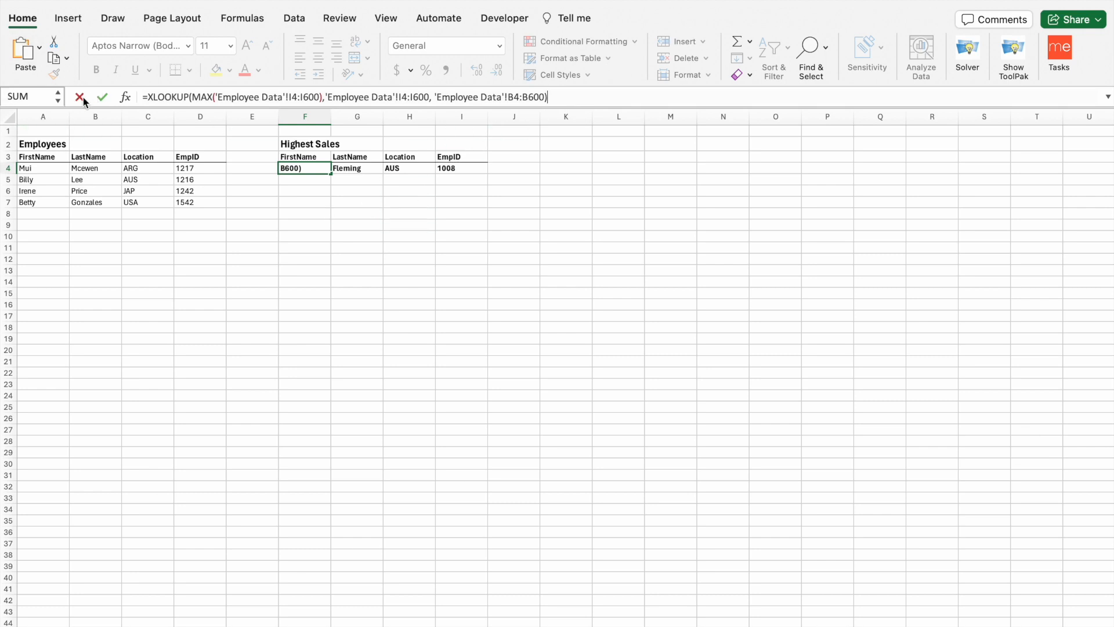
{"action": "left_click", "coordinate": [102, 97]}
{"action": "left_click", "coordinate": [283, 197]}
{"action": "left_click", "coordinate": [310, 168]}
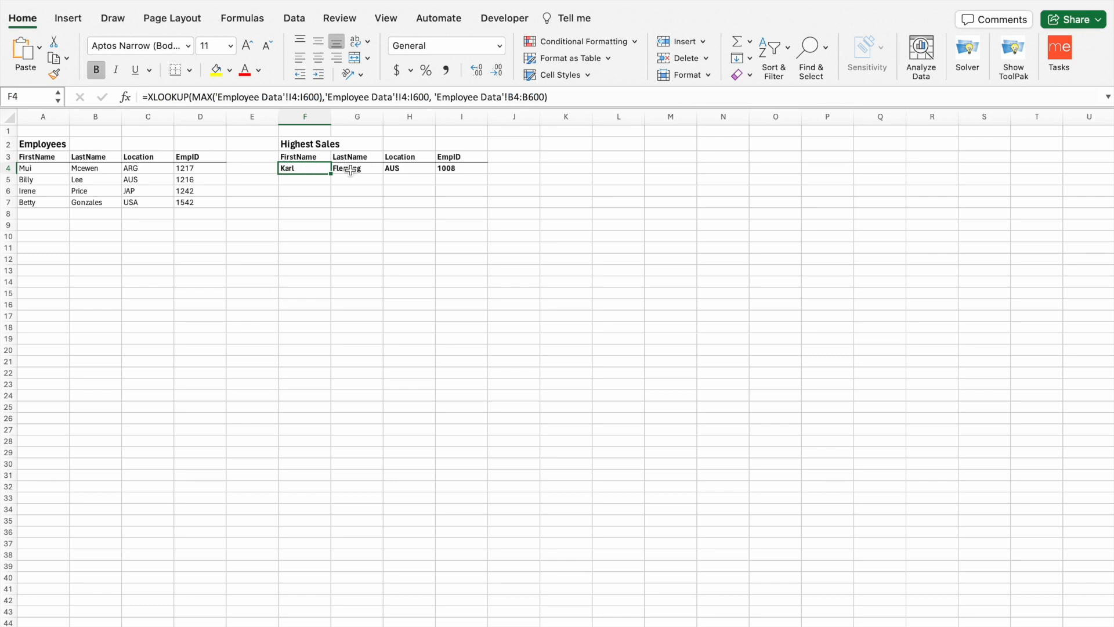
{"action": "left_click", "coordinate": [350, 170]}
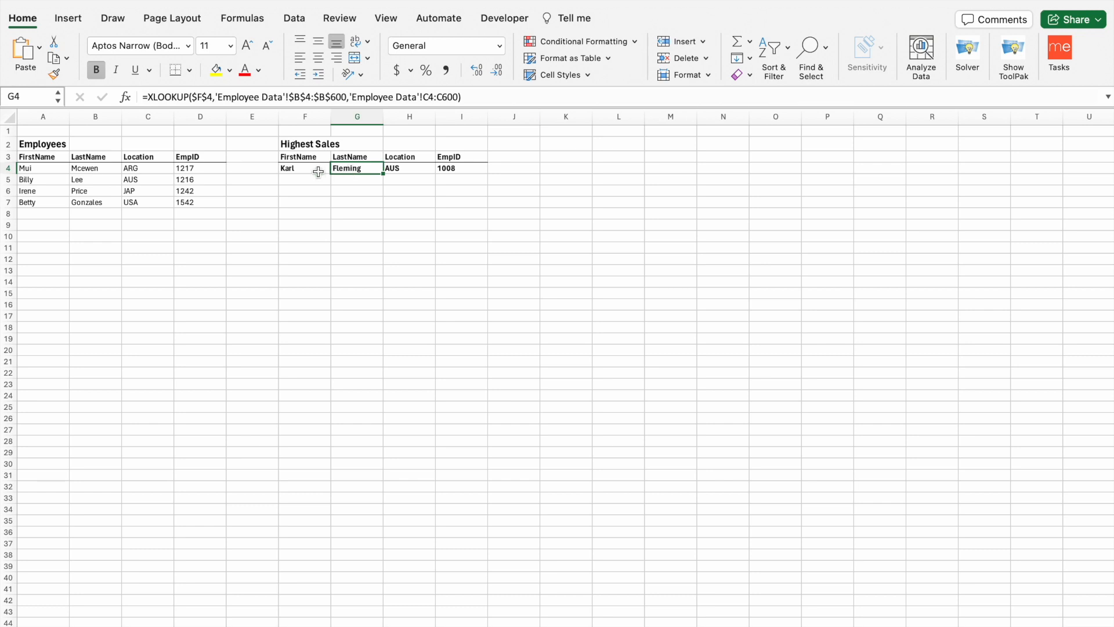
{"action": "left_click", "coordinate": [318, 172]}
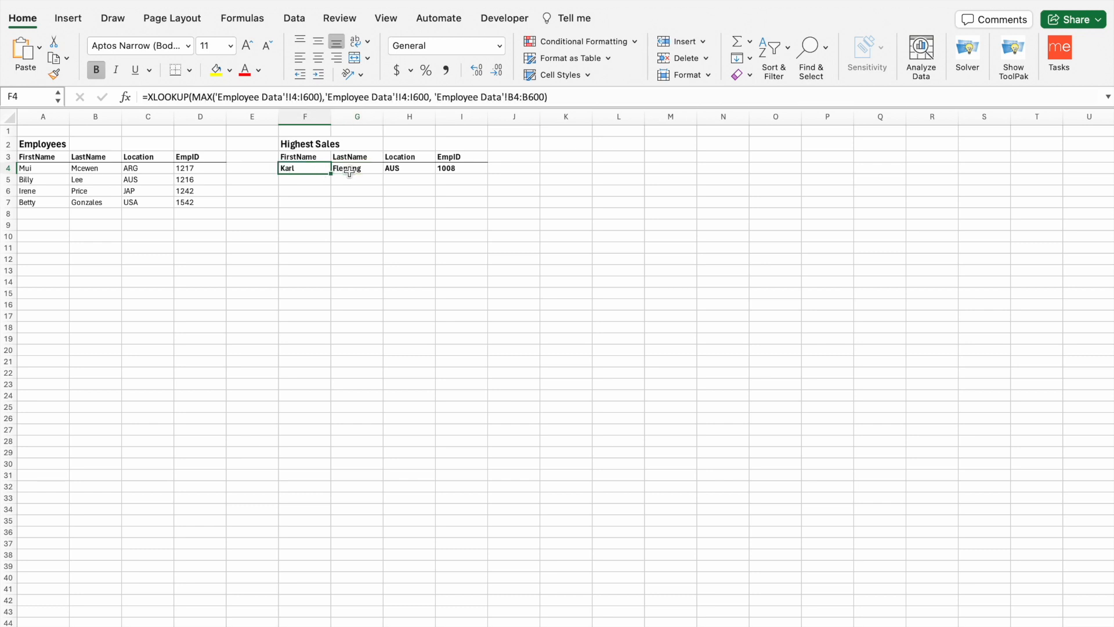
{"action": "left_click", "coordinate": [353, 172]}
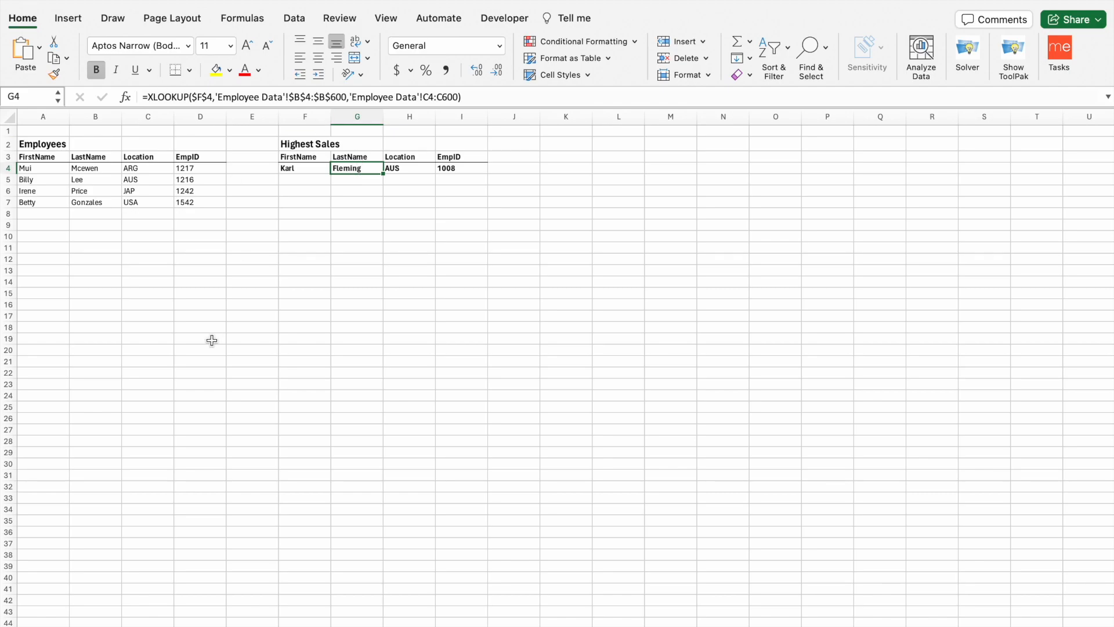
{"action": "left_click", "coordinate": [53, 625]}
{"action": "scroll", "coordinate": [126, 370], "scroll_direction": "up", "scroll_amount": 20}
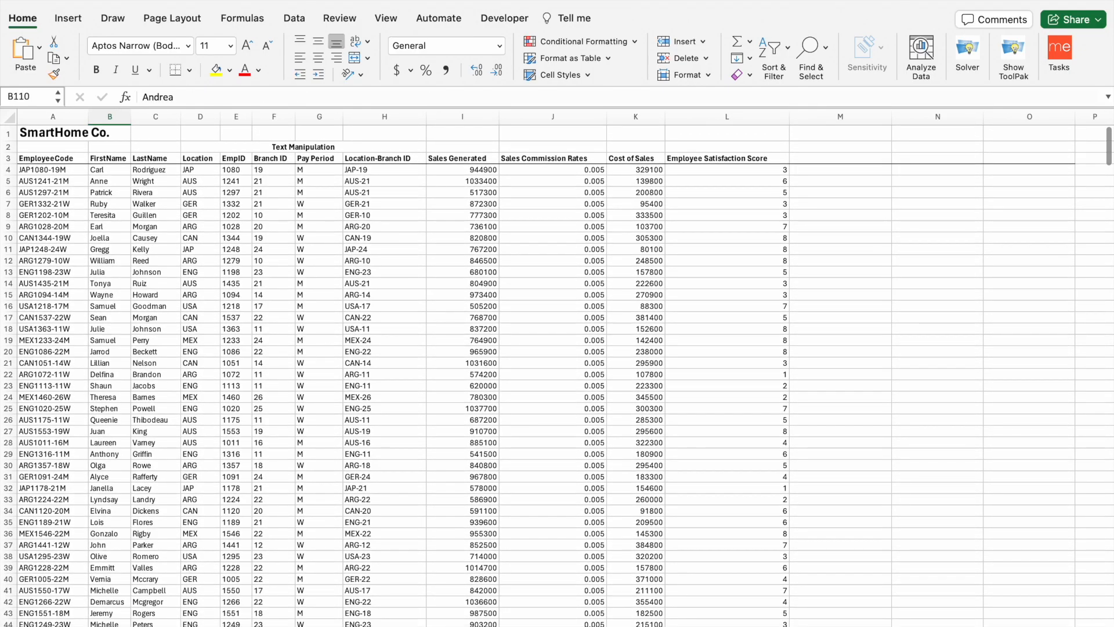
{"action": "left_click", "coordinate": [116, 625]}
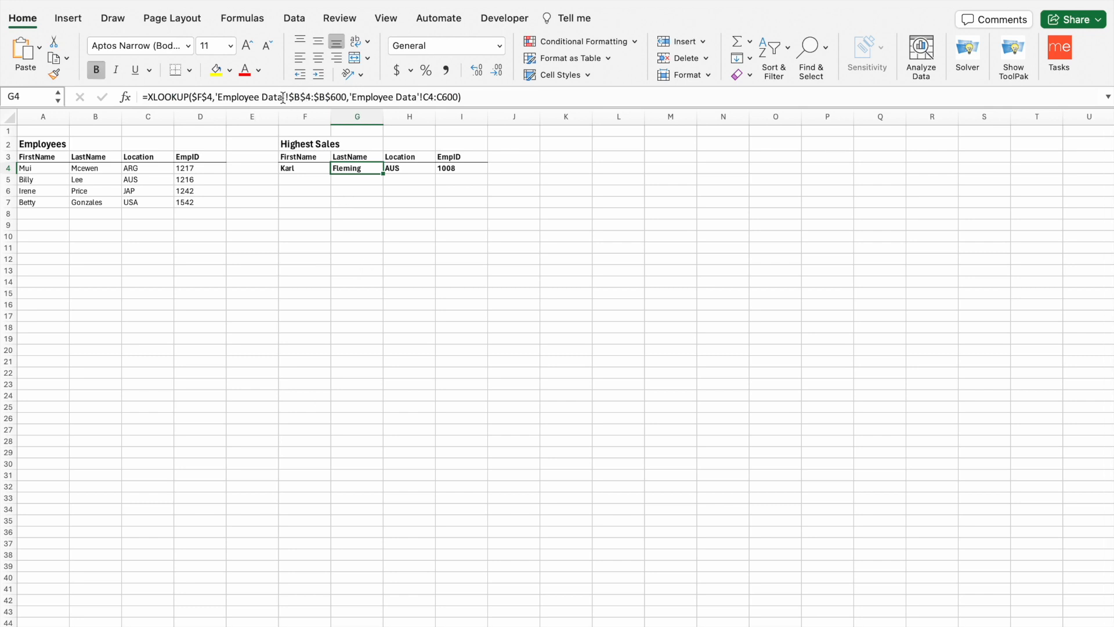
{"action": "left_click_drag", "start_coordinate": [351, 97], "coordinate": [458, 100]}
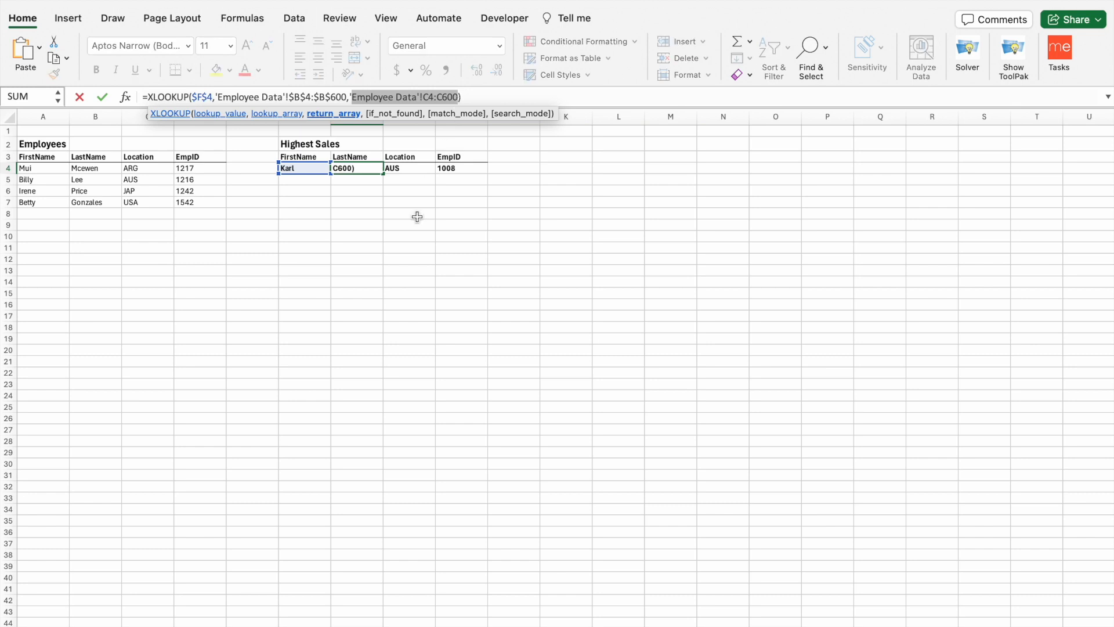
{"action": "key", "text": "Escape"}
{"action": "left_click", "coordinate": [418, 216]}
{"action": "left_click", "coordinate": [410, 168]}
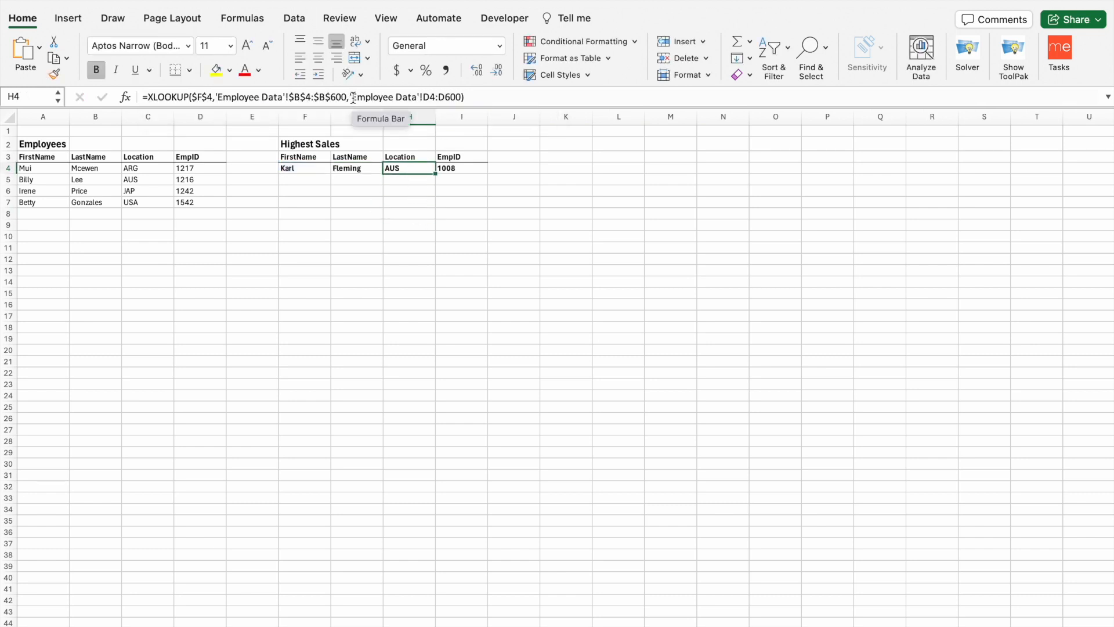
{"action": "left_click_drag", "start_coordinate": [352, 97], "coordinate": [461, 97]}
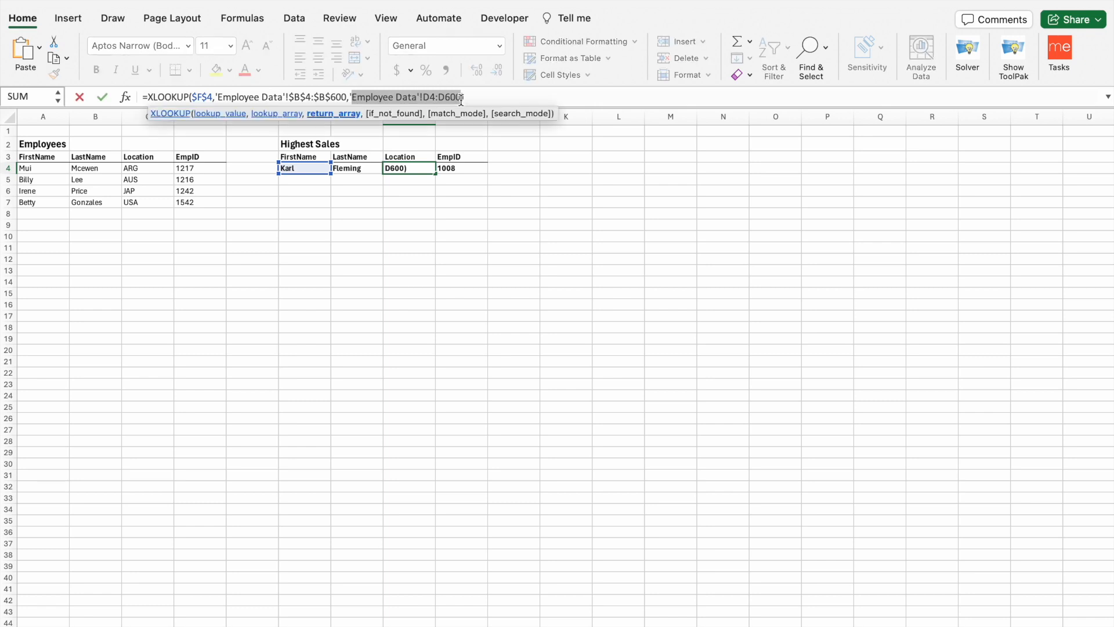